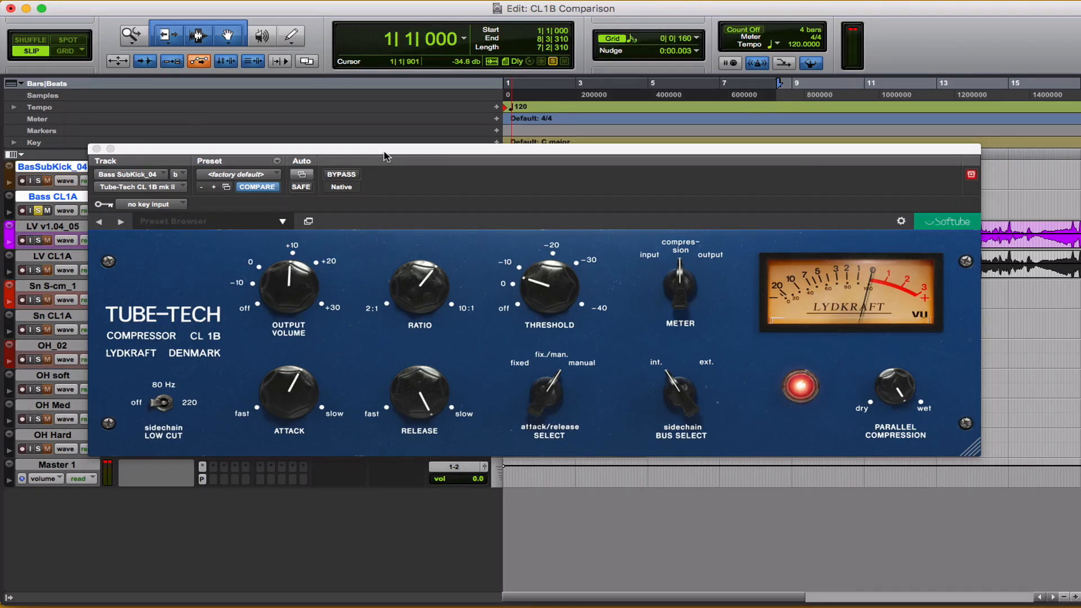
Move the Tube-Tech CL 1B mk II plug-in window below the upper tracks in the Edit window
{"action": "left_click_drag", "start_coordinate": [386, 156], "coordinate": [415, 249]}
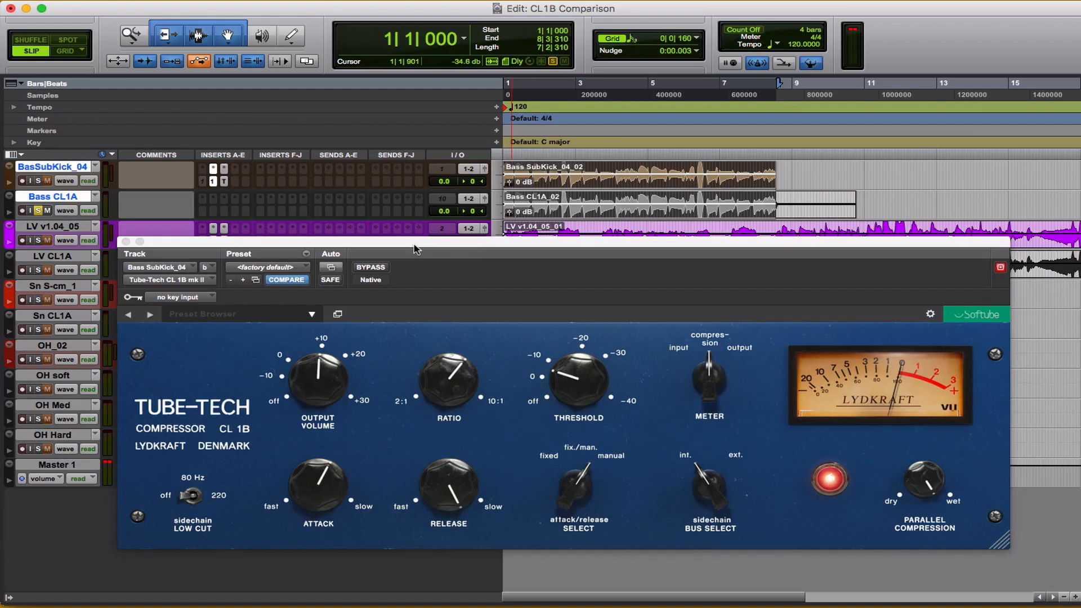
{"action": "left_click_drag", "start_coordinate": [379, 243], "coordinate": [494, 29]}
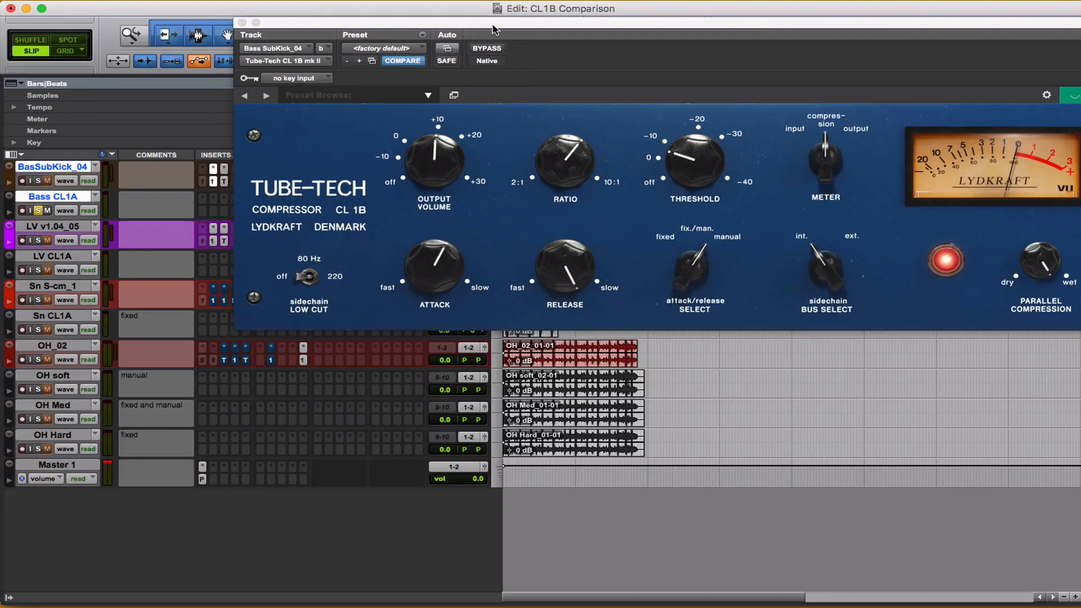
{"action": "key", "text": "super+equal"}
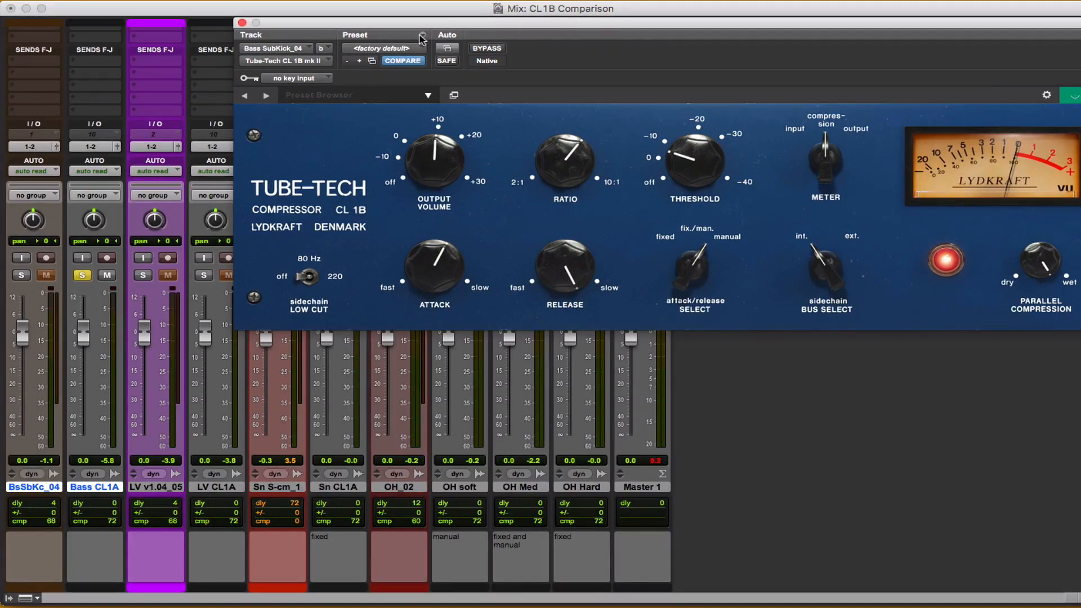
{"action": "key", "text": "super+equal"}
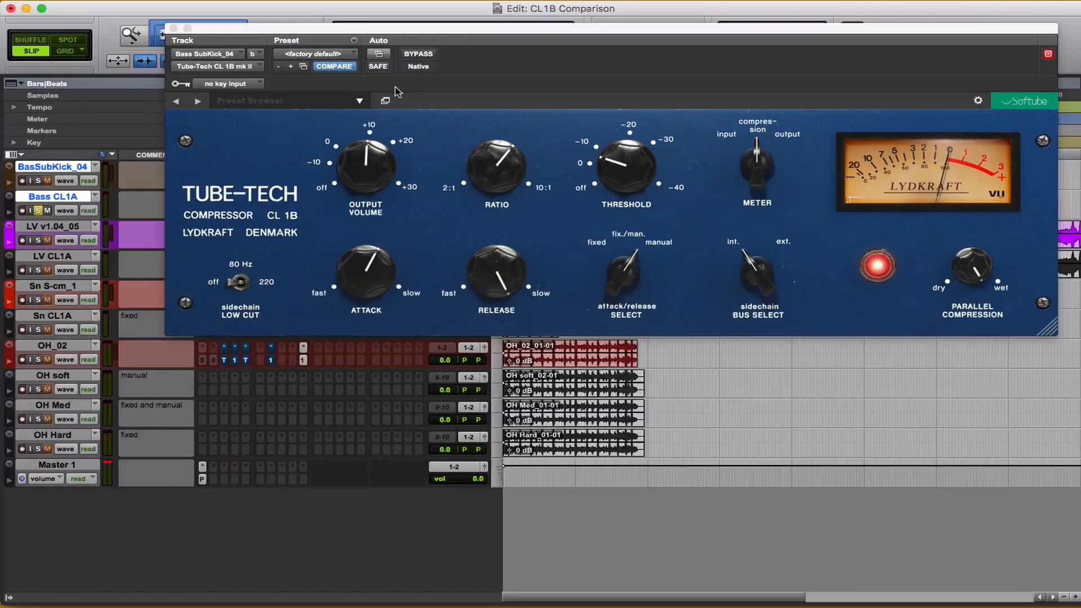
{"action": "left_click_drag", "start_coordinate": [440, 32], "coordinate": [468, 387]}
Start playback from the session start and select about 0|1|832 of both bass tracks, BasSubKick_04 and Bass CL1A, starting at 1|2|248
{"action": "left_click", "coordinate": [554, 173]}
{"action": "key", "text": "t"}
{"action": "key", "text": "t"}
{"action": "key", "text": "t"}
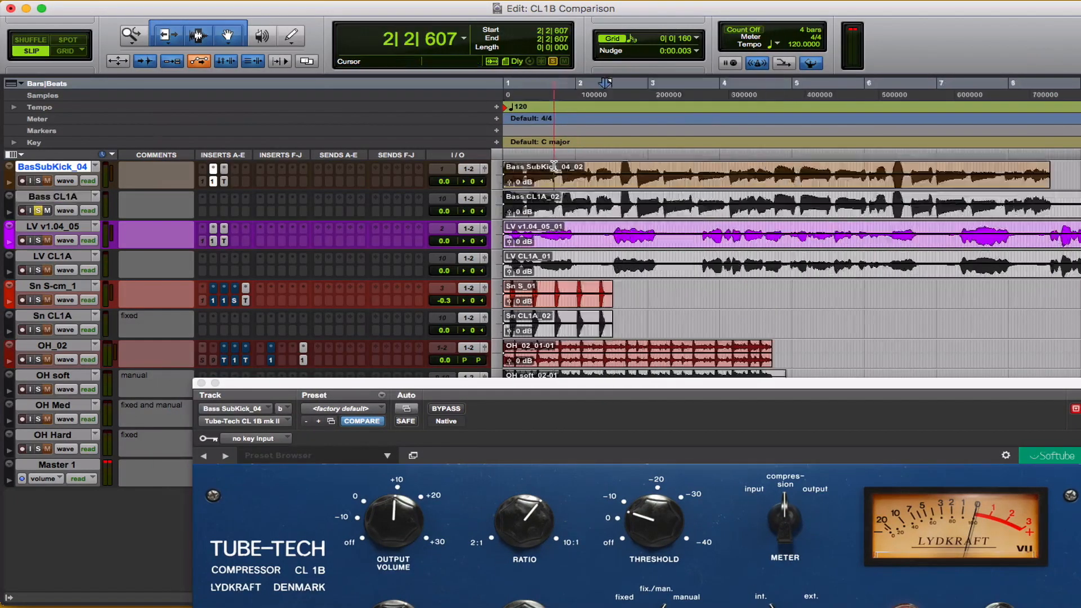
{"action": "scroll", "coordinate": [614, 180], "scroll_direction": "left", "scroll_amount": 5}
{"action": "key", "text": "Return"}
{"action": "key", "text": "space"}
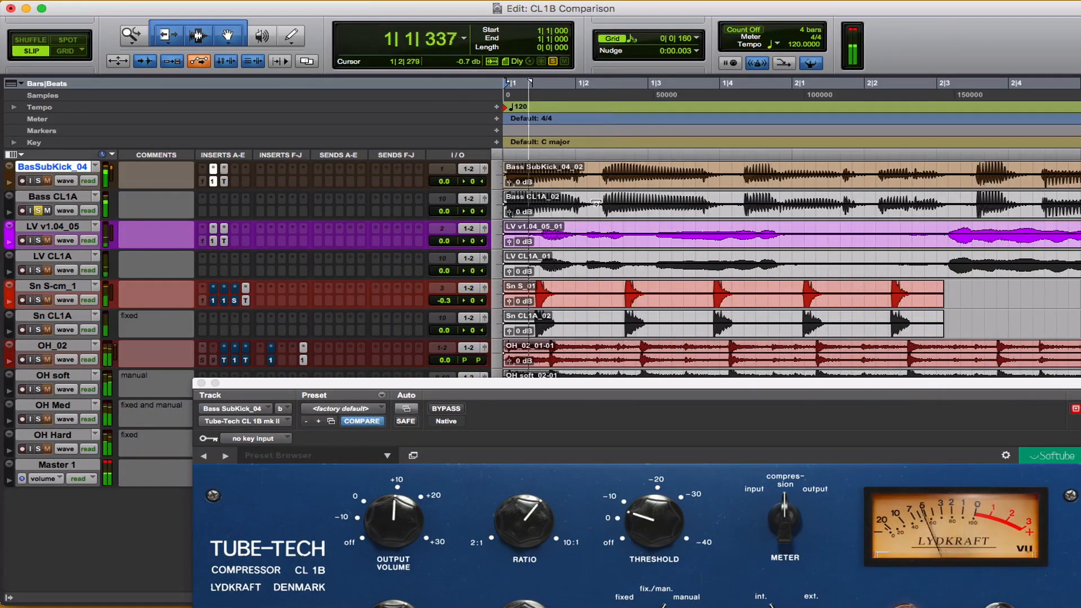
{"action": "left_click_drag", "start_coordinate": [593, 172], "coordinate": [730, 205]}
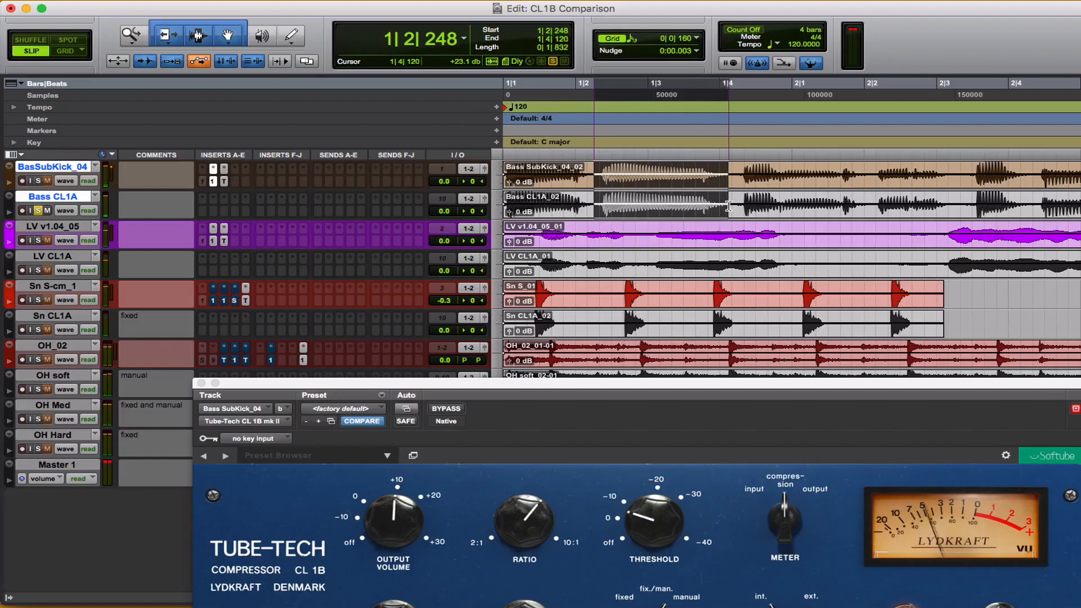
In the Mix window, set the compressor's output volume to 8.8 dB and alternate the solo between the BasSubKick_04 and Bass CL1A tracks
{"action": "key", "text": "super+equal"}
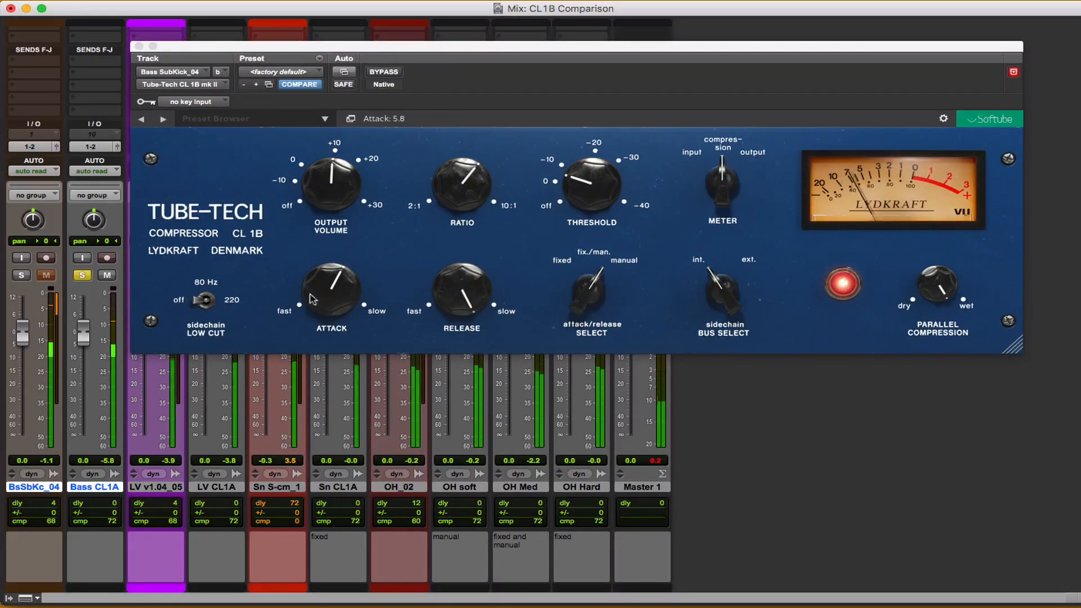
{"action": "left_click_drag", "start_coordinate": [329, 186], "coordinate": [331, 192]}
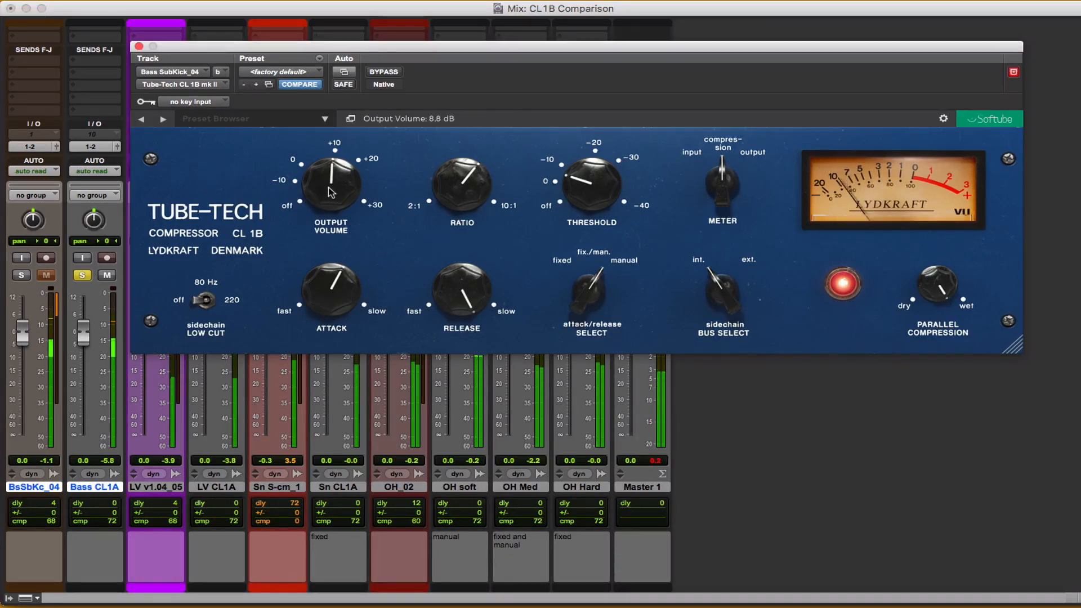
{"action": "key", "text": "shift+s"}
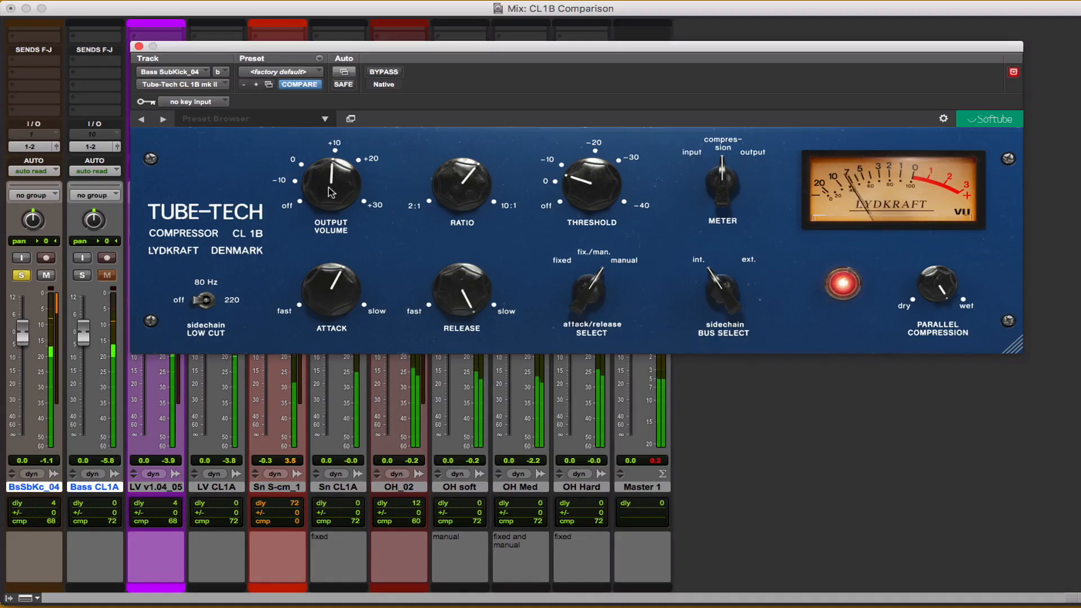
{"action": "key", "text": "shift+s"}
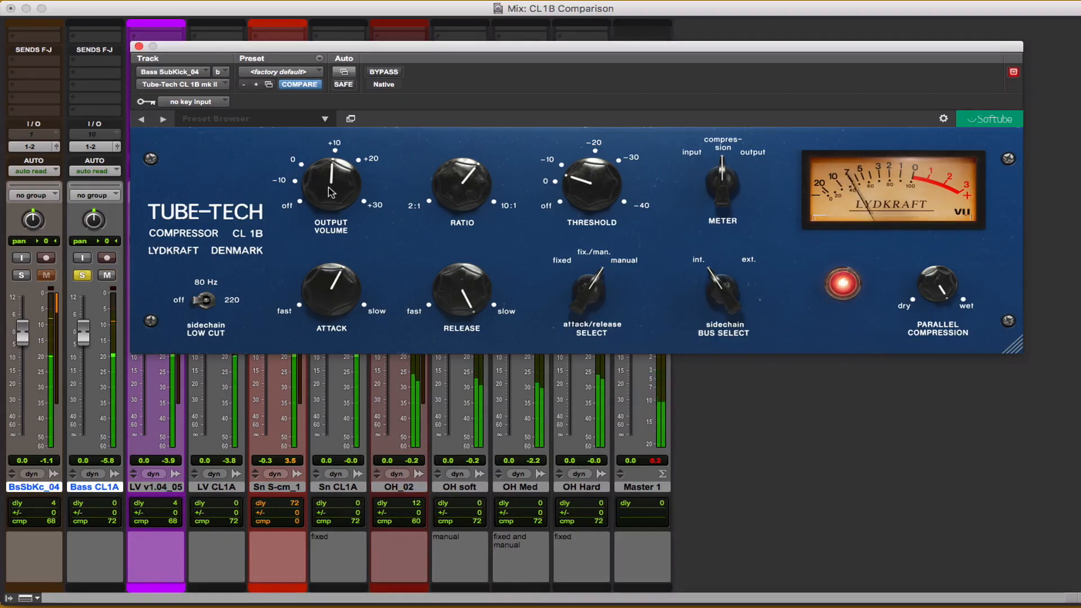
{"action": "key", "text": "shift+s"}
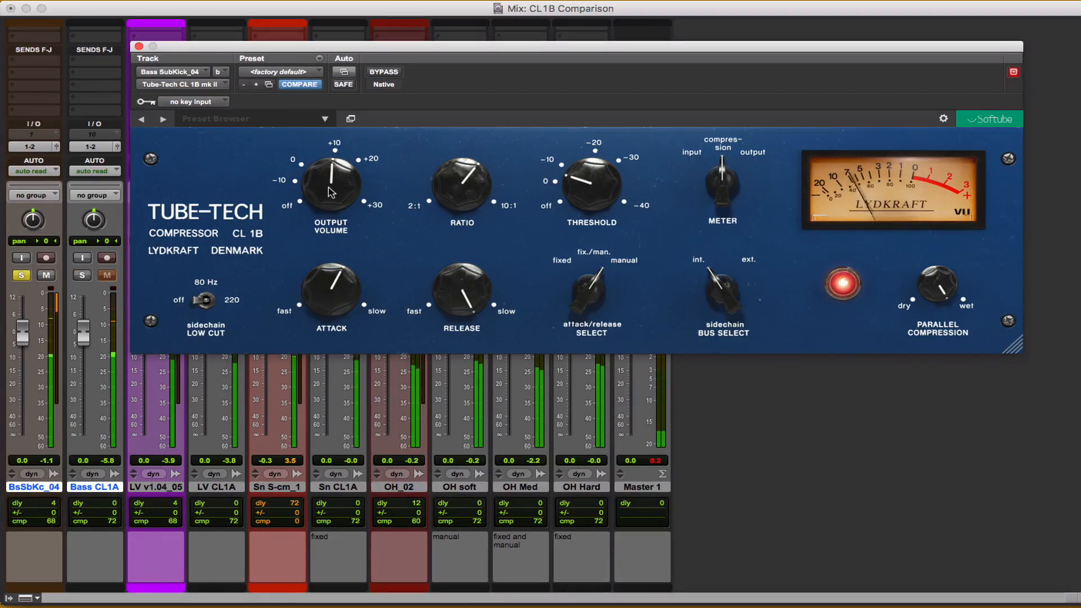
{"action": "key", "text": "shift+s"}
{"action": "key", "text": "shift+s"}
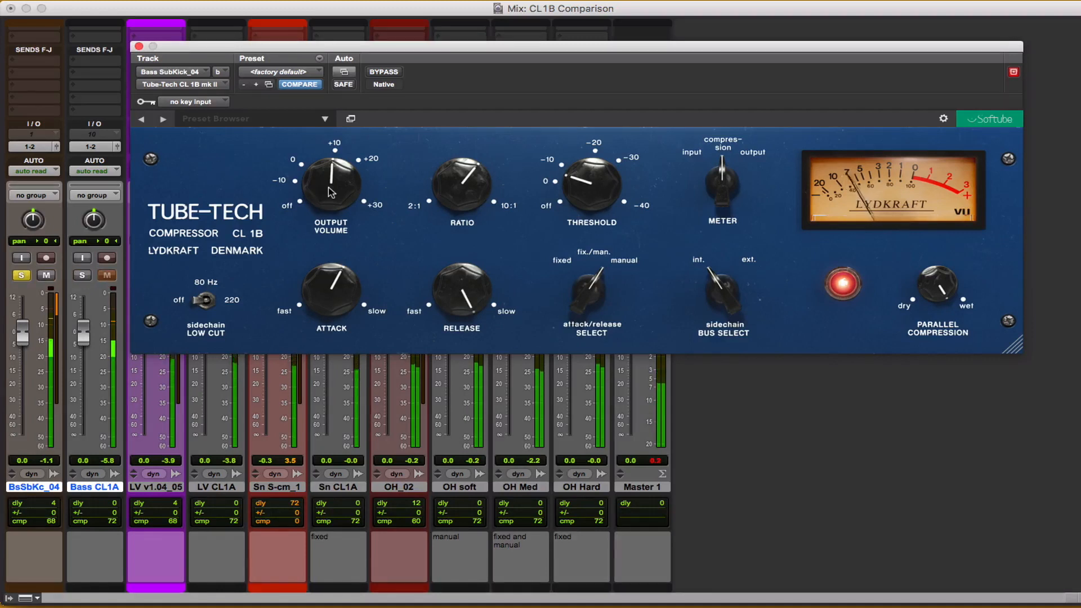
{"action": "key", "text": "shift+s"}
{"action": "left_click", "coordinate": [115, 323]}
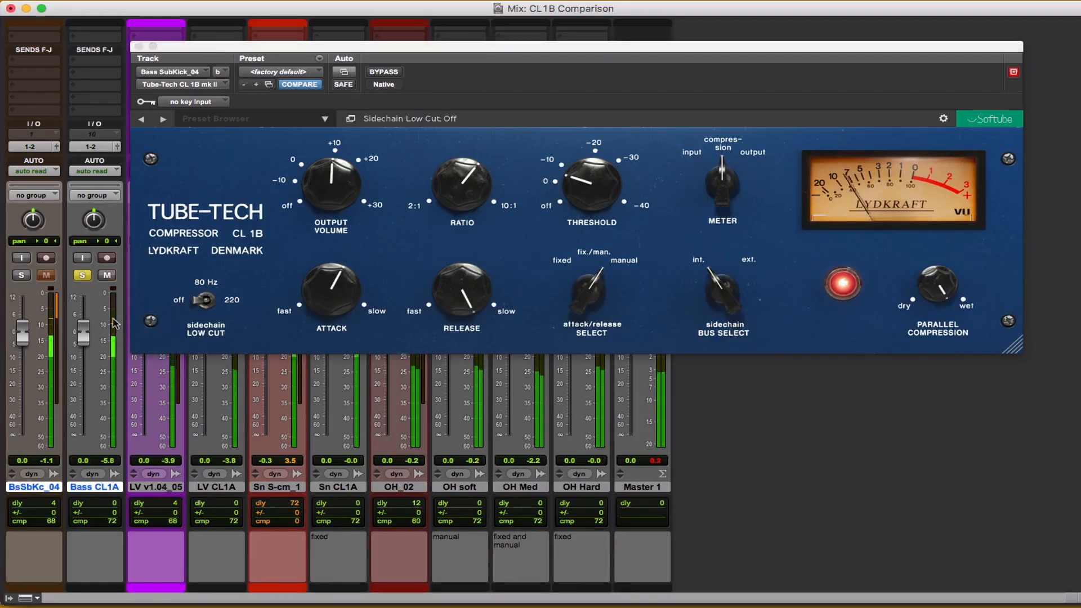
{"action": "key", "text": "shift+s"}
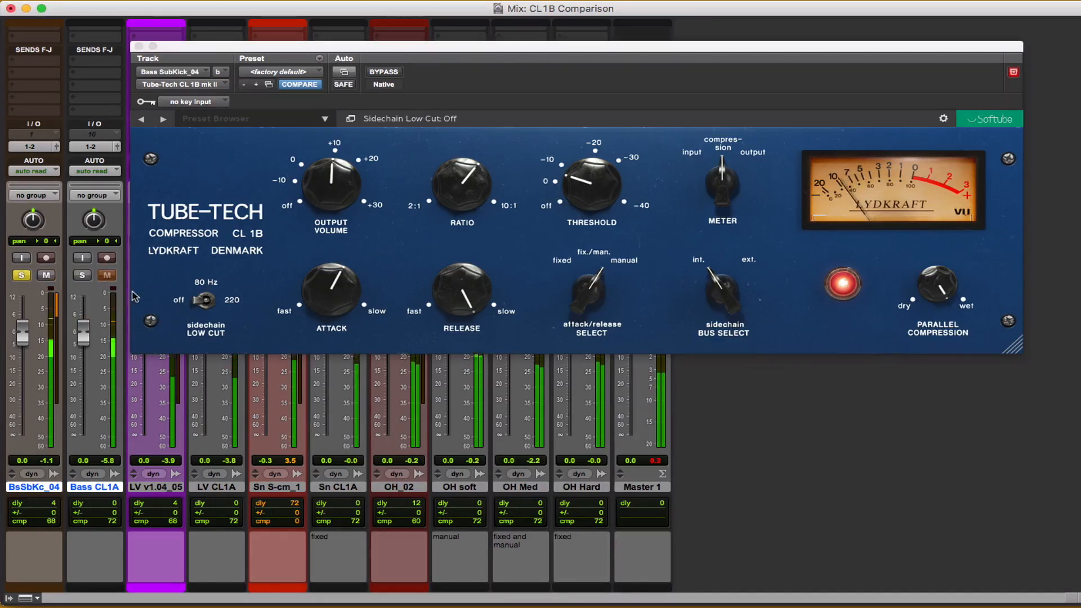
{"action": "key", "text": "shift+s"}
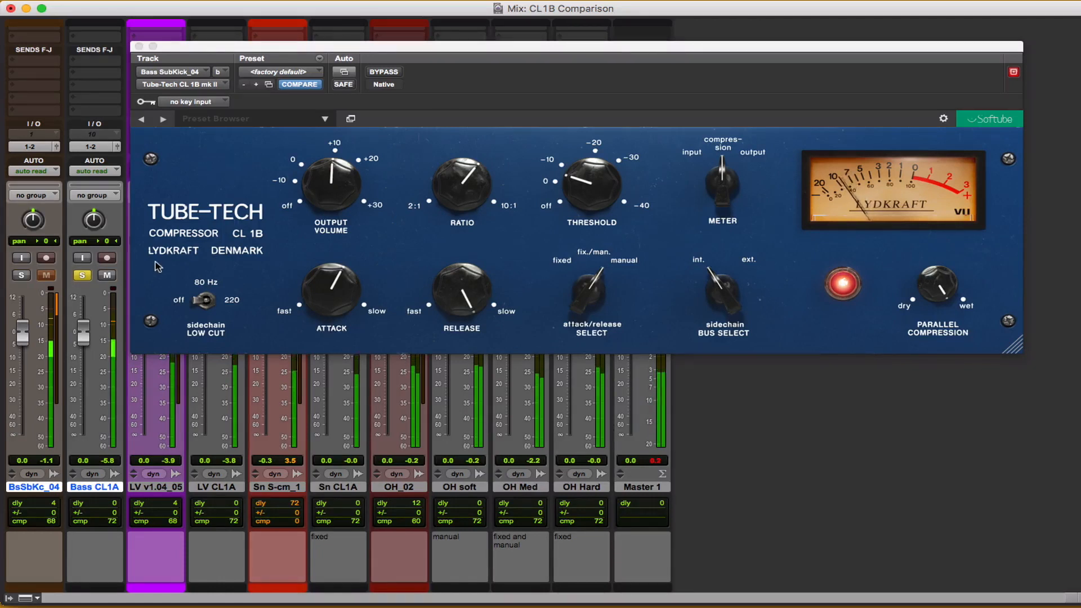
{"action": "key", "text": "shift+s"}
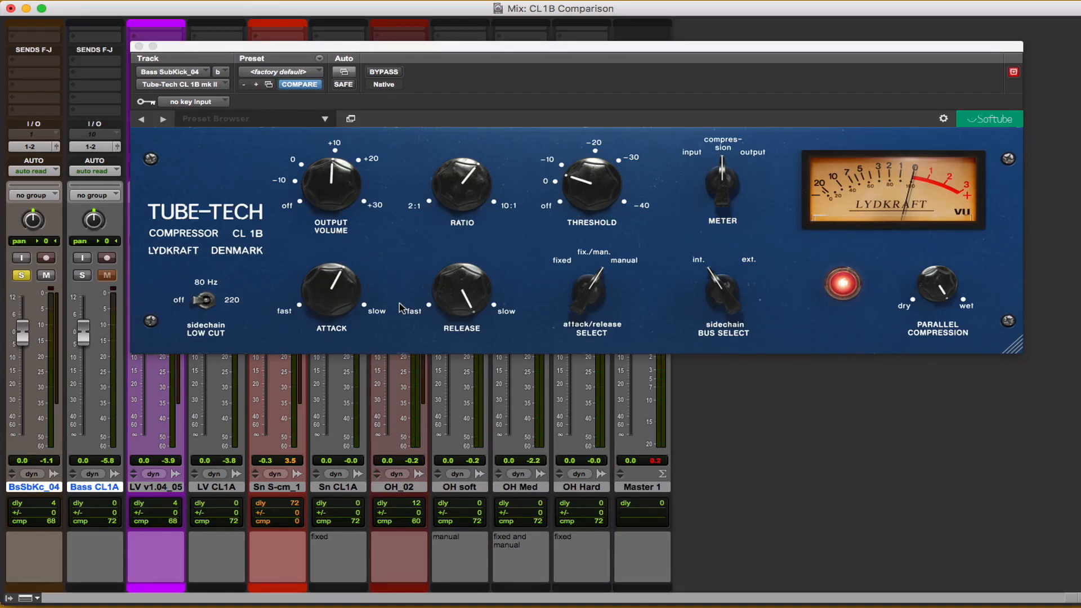
Clear the Master 1 peak indicator, and close the bass compressor window to solo the Sn S-cm_1 track instead
{"action": "left_click", "coordinate": [656, 463]}
{"action": "left_click", "coordinate": [139, 48]}
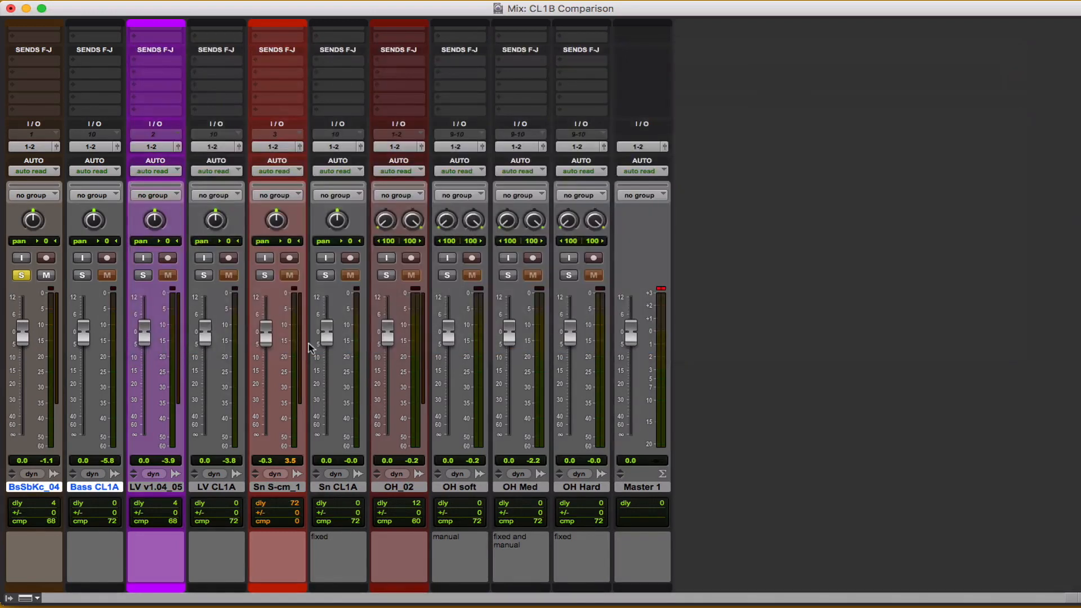
{"action": "left_click", "coordinate": [265, 275]}
Compare the two snare tracks during playback by alternating the solo between Sn S-cm_1 and Sn CL1A
{"action": "scroll", "coordinate": [270, 279], "scroll_direction": "up", "scroll_amount": 5}
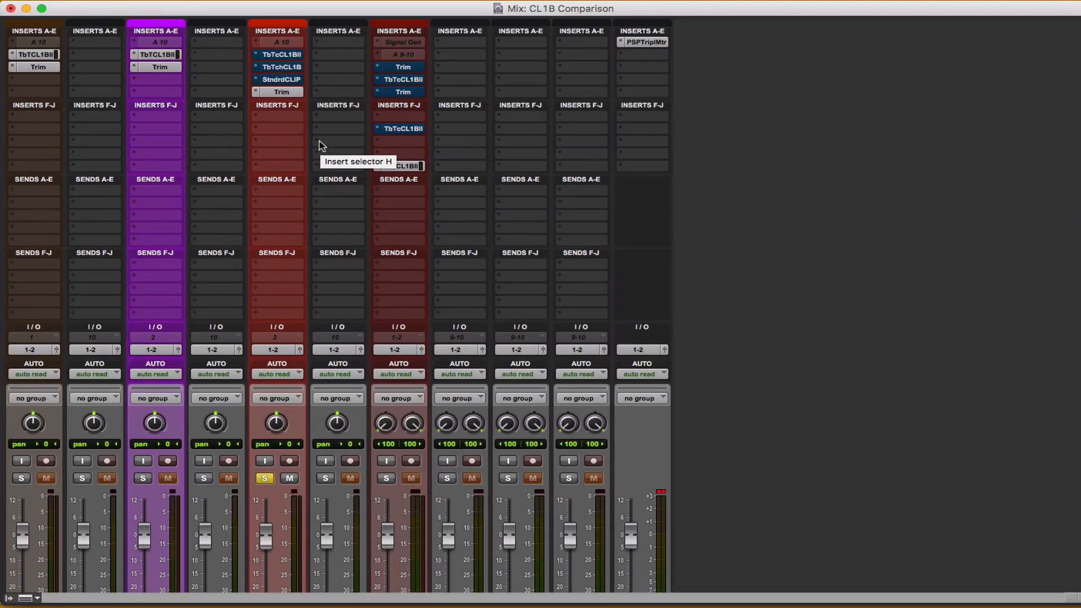
{"action": "scroll", "coordinate": [293, 516], "scroll_direction": "down", "scroll_amount": 5}
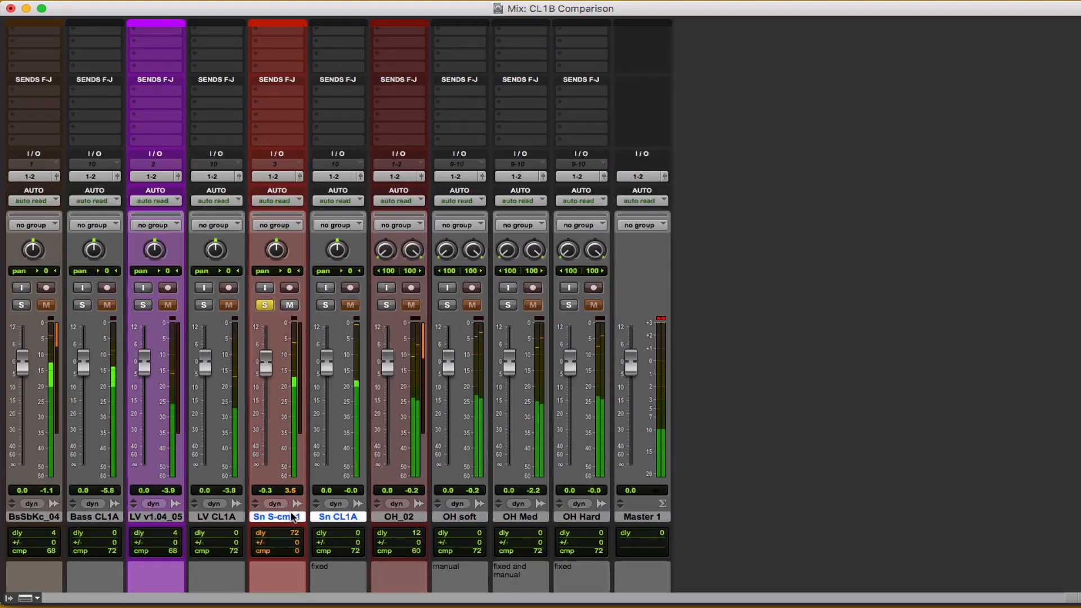
{"action": "key", "text": "shift+s"}
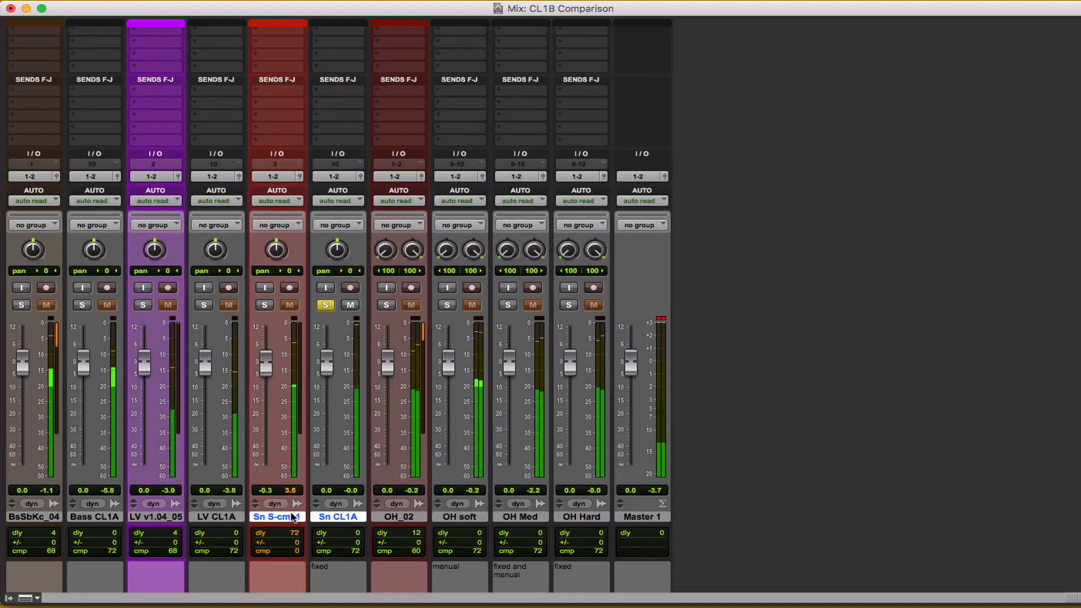
{"action": "key", "text": "shift+s"}
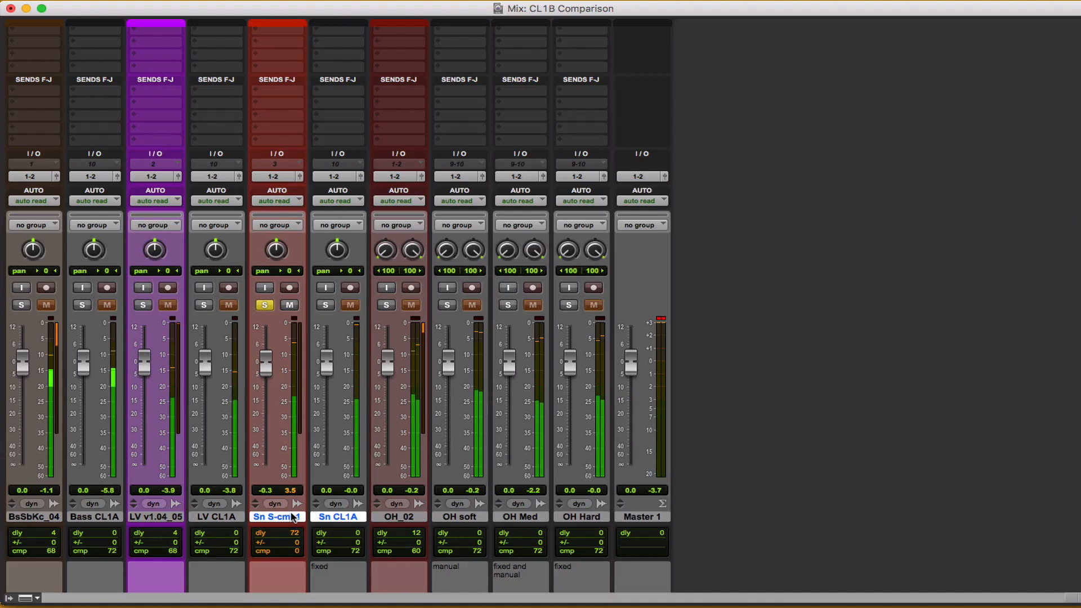
{"action": "key", "text": "shift+s"}
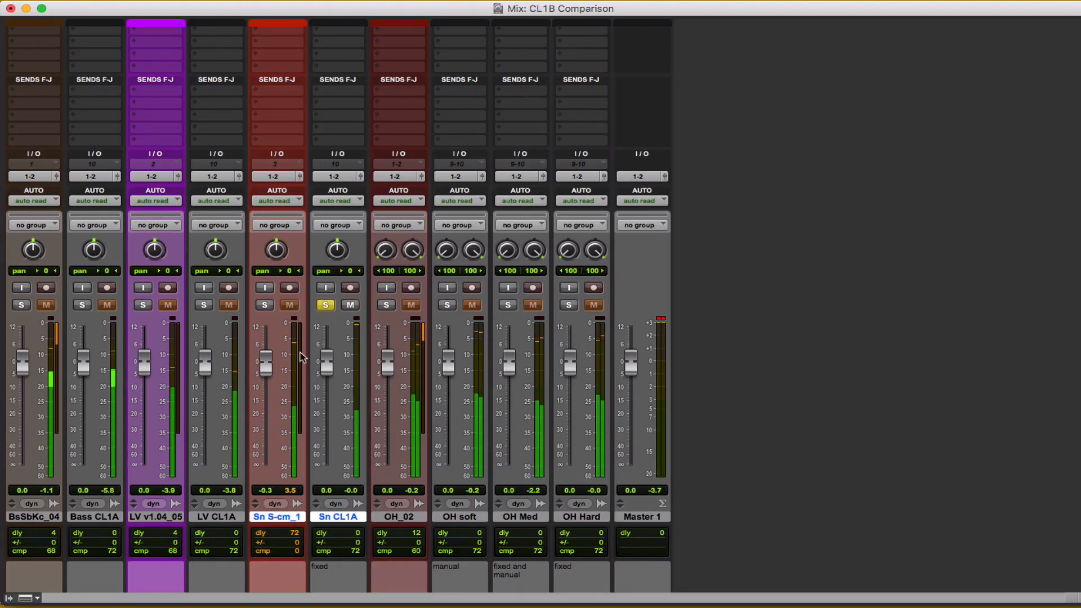
{"action": "key", "text": "shift+s"}
{"action": "key", "text": "shift+s"}
Raise the Sn CL1A fader to +1.1 dB and compare both snares again by swapping the solo between them
{"action": "left_click_drag", "start_coordinate": [317, 348], "coordinate": [329, 319]}
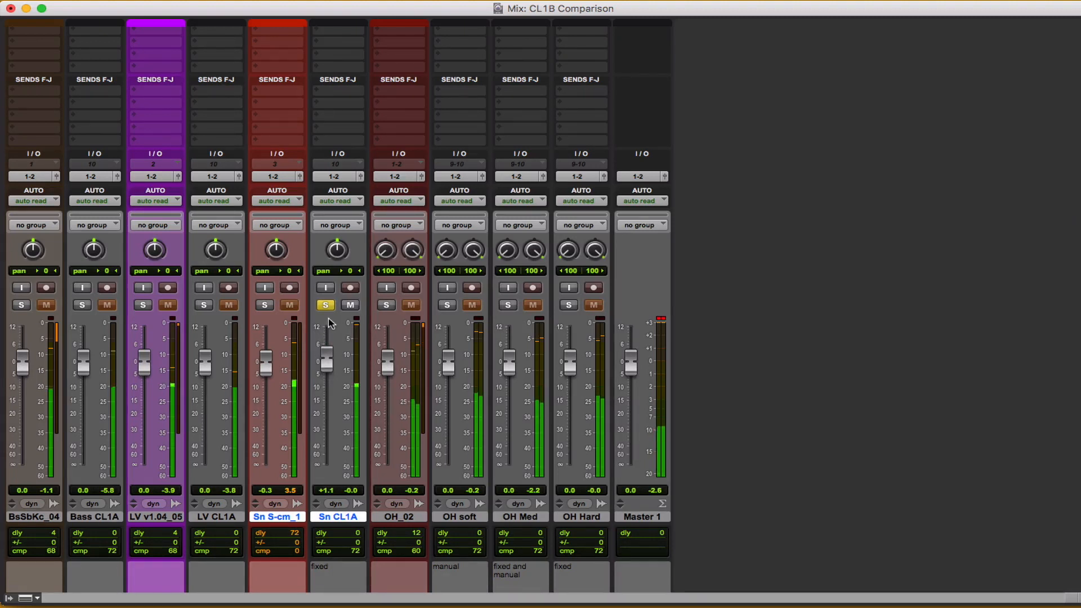
{"action": "key", "text": "shift+s"}
{"action": "key", "text": "shift+s"}
{"action": "key", "text": "shift+s"}
{"action": "key", "text": "shift+s"}
{"action": "key", "text": "shift+s"}
{"action": "key", "text": "shift+s"}
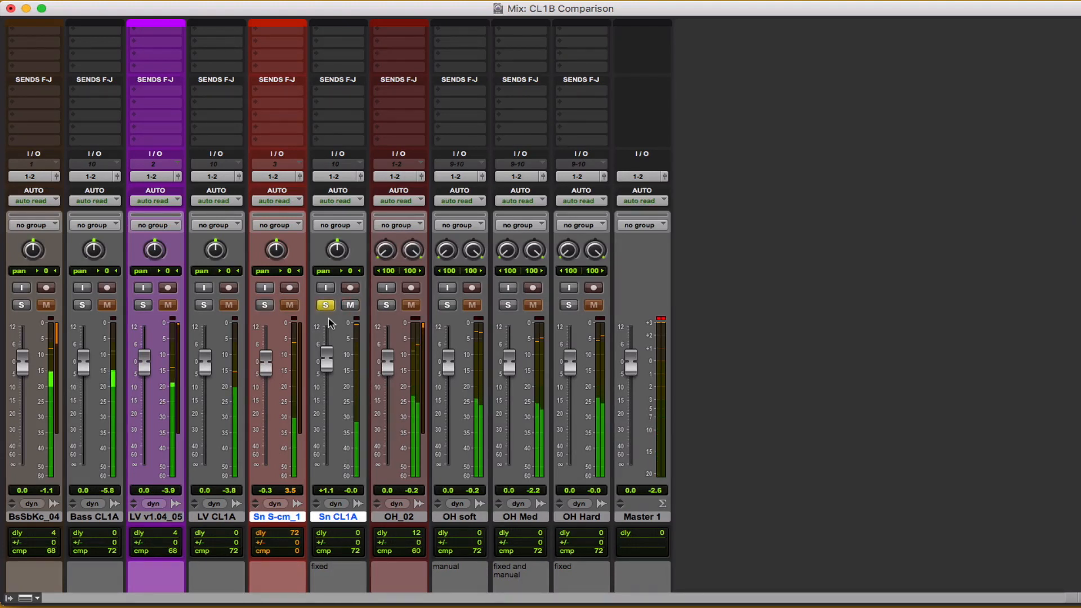
Stop playback and reset the Sn CL1A fader to its default level
{"action": "key", "text": "space"}
{"action": "left_click", "coordinate": [328, 360], "text": "alt"}
{"action": "scroll", "coordinate": [337, 342], "scroll_direction": "up", "scroll_amount": 5}
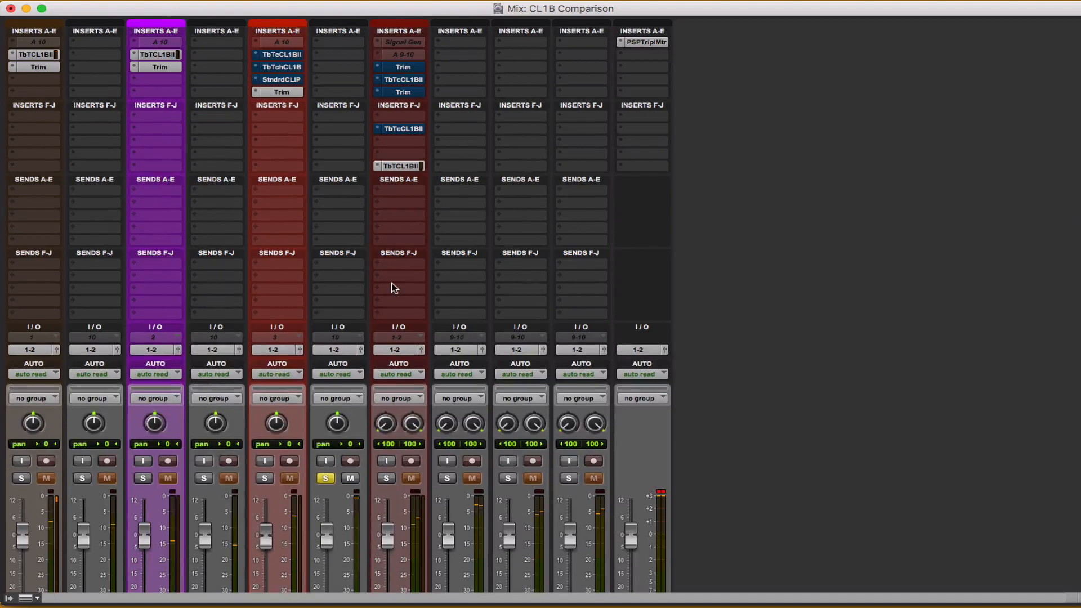
Select the whole Sn S_01 clip on the Sn S-cm_1 track in the Edit window
{"action": "key", "text": "super+equal"}
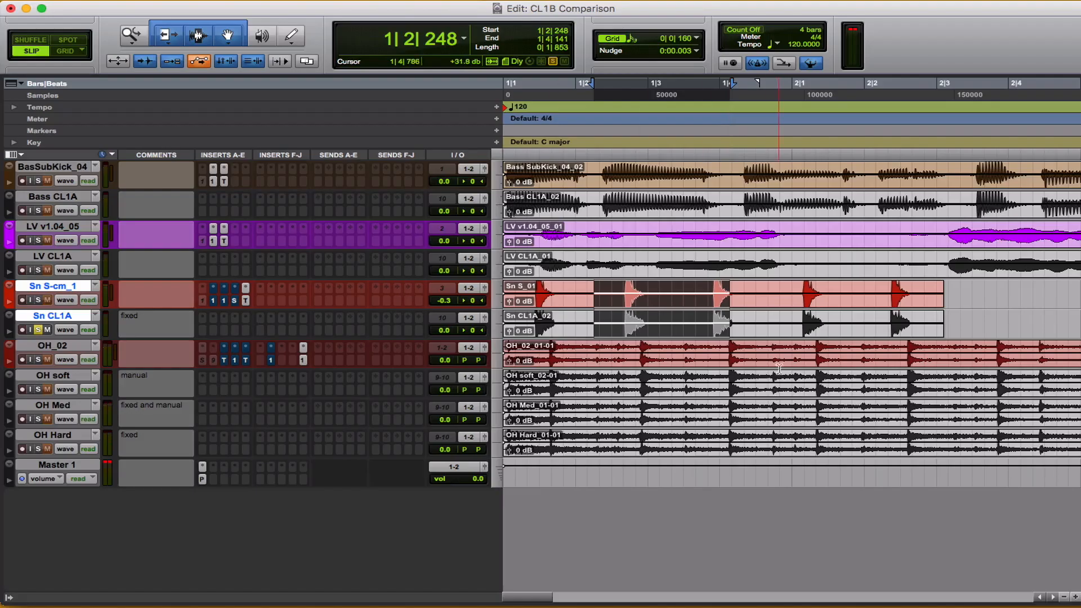
{"action": "left_click", "coordinate": [804, 312]}
{"action": "left_click", "coordinate": [784, 304]}
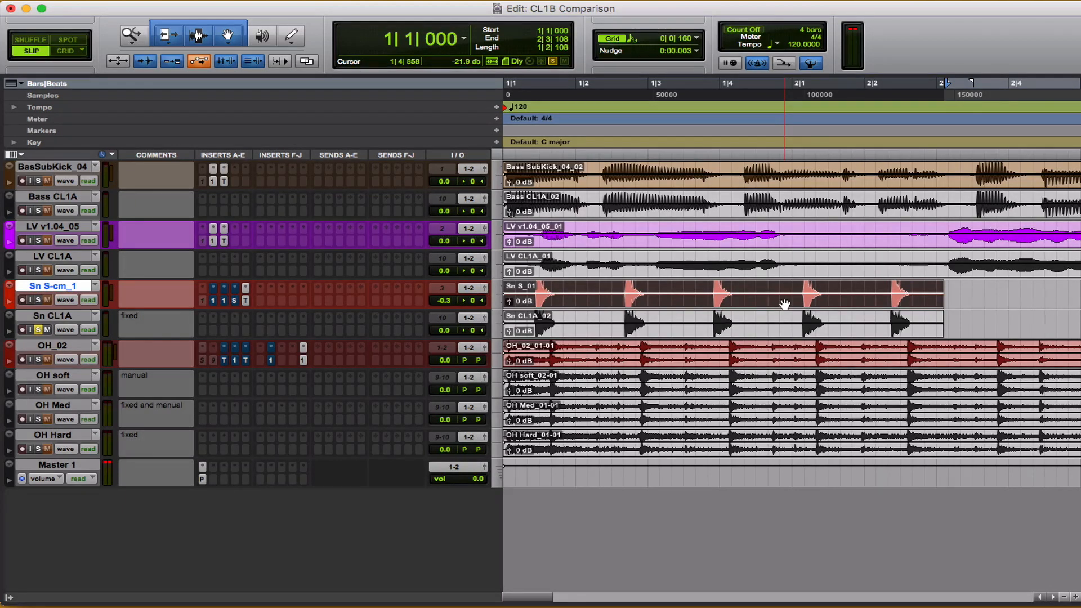
In the Mix window, open the Tube-Tech CL 1B mk II insert on Sn S-cm_1 and take it out of bypass
{"action": "key", "text": "super+equal"}
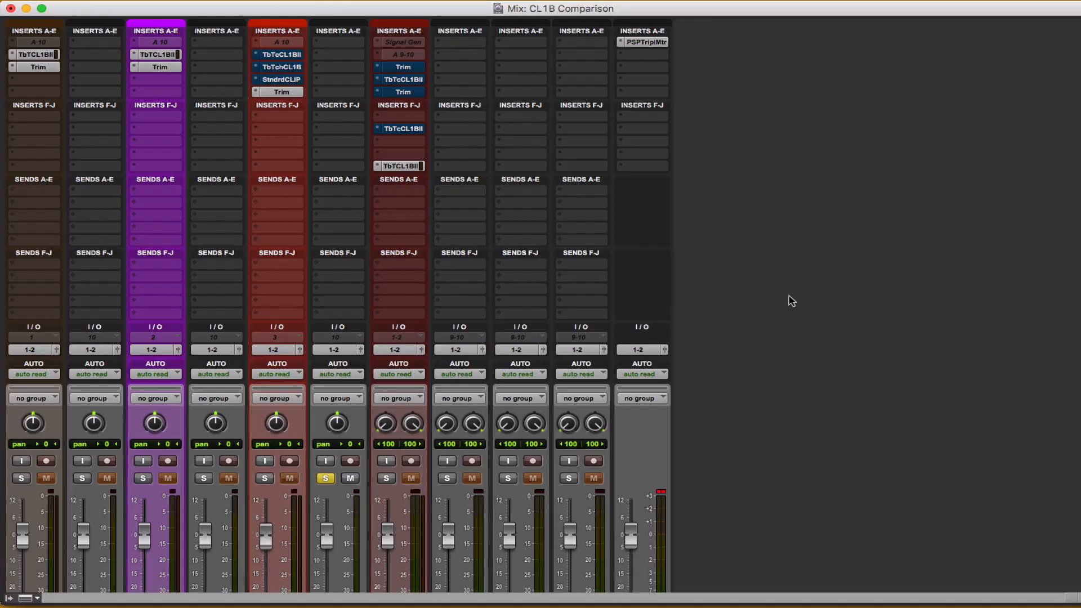
{"action": "left_click", "coordinate": [287, 54]}
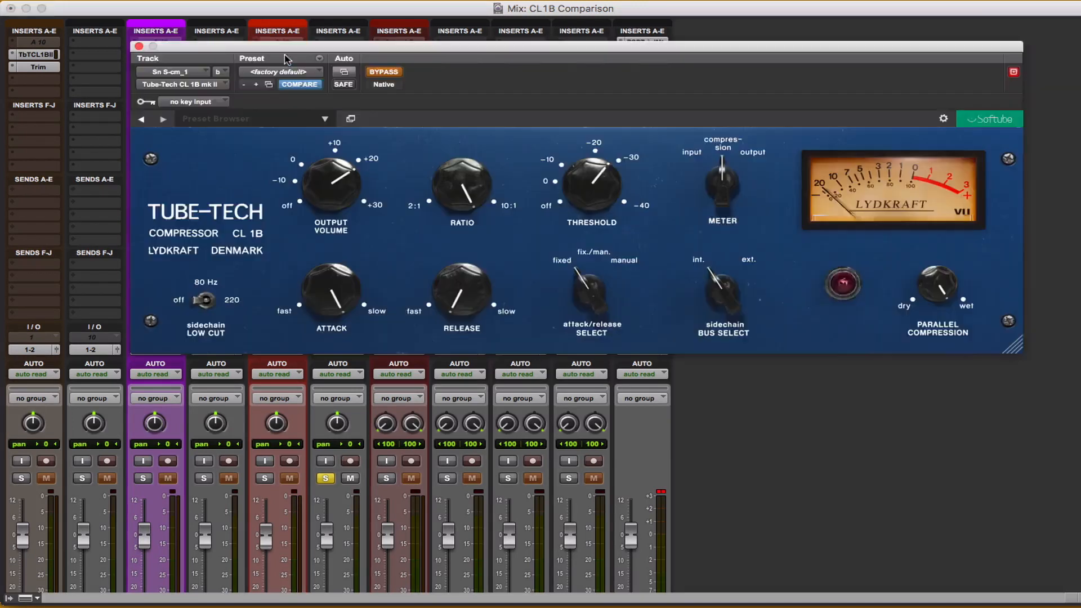
{"action": "left_click", "coordinate": [400, 75]}
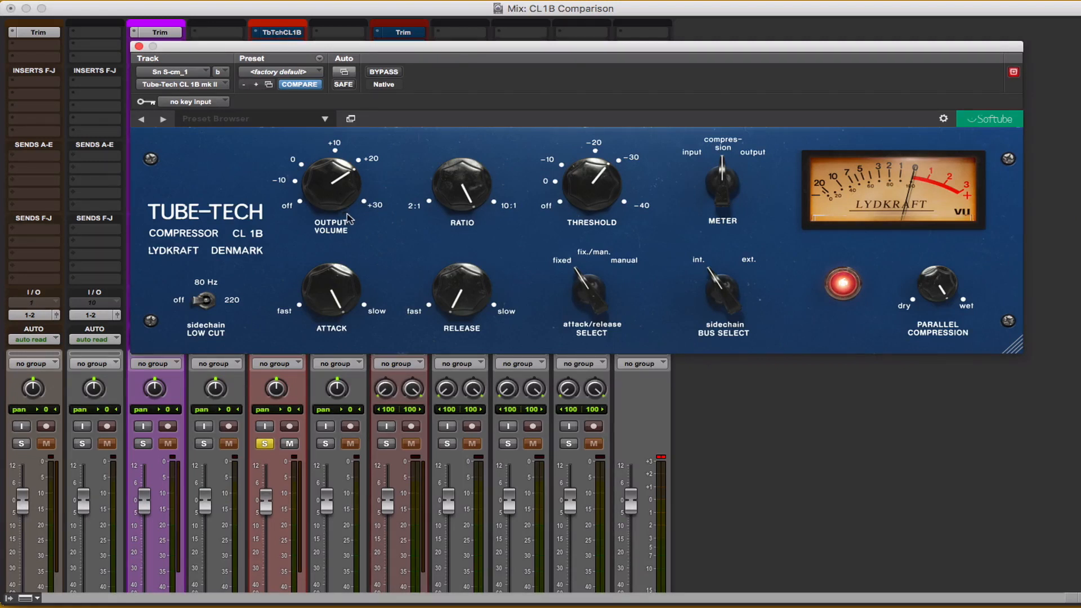
View the StandardCLIP plug-in on Sn S-cm_1, close it, and reposition the CL 1B window above the faders
{"action": "left_click_drag", "start_coordinate": [274, 48], "coordinate": [270, 129]}
{"action": "left_click", "coordinate": [283, 45]}
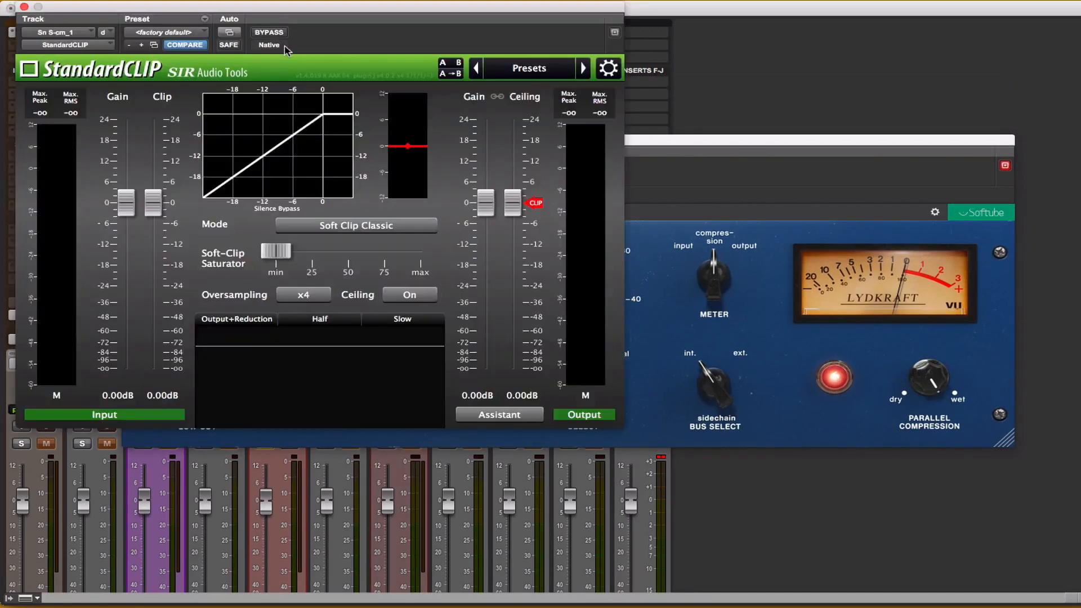
{"action": "left_click", "coordinate": [24, 8]}
{"action": "left_click_drag", "start_coordinate": [360, 144], "coordinate": [365, 38]}
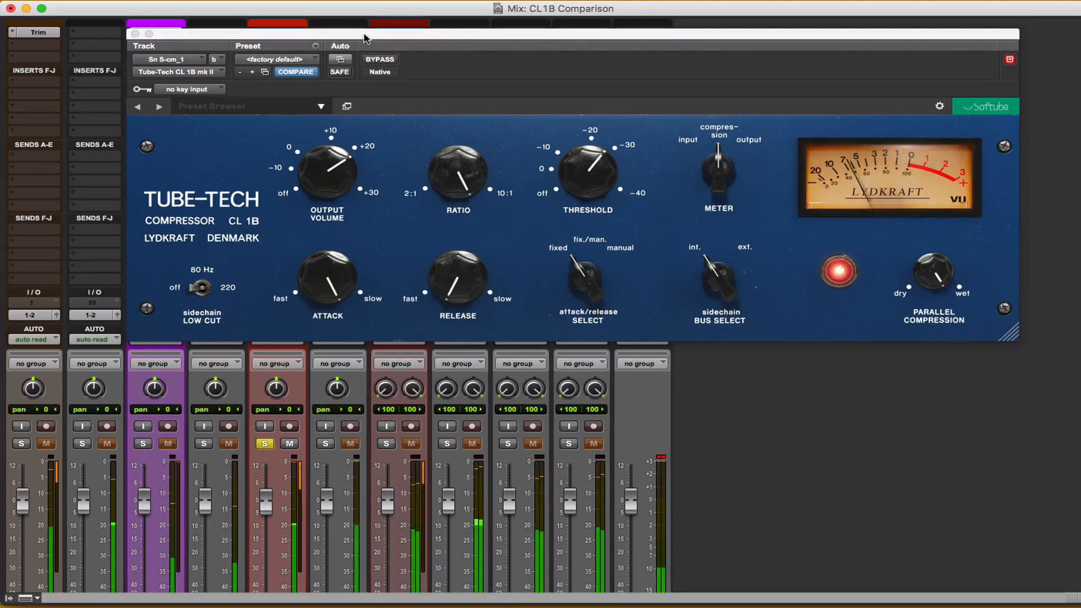
Alternate the solo between Sn S-cm_1 and Sn CL1A to compare the snares with the CL 1B plug-in active
{"action": "key", "text": "shift+s"}
{"action": "key", "text": "shift+s"}
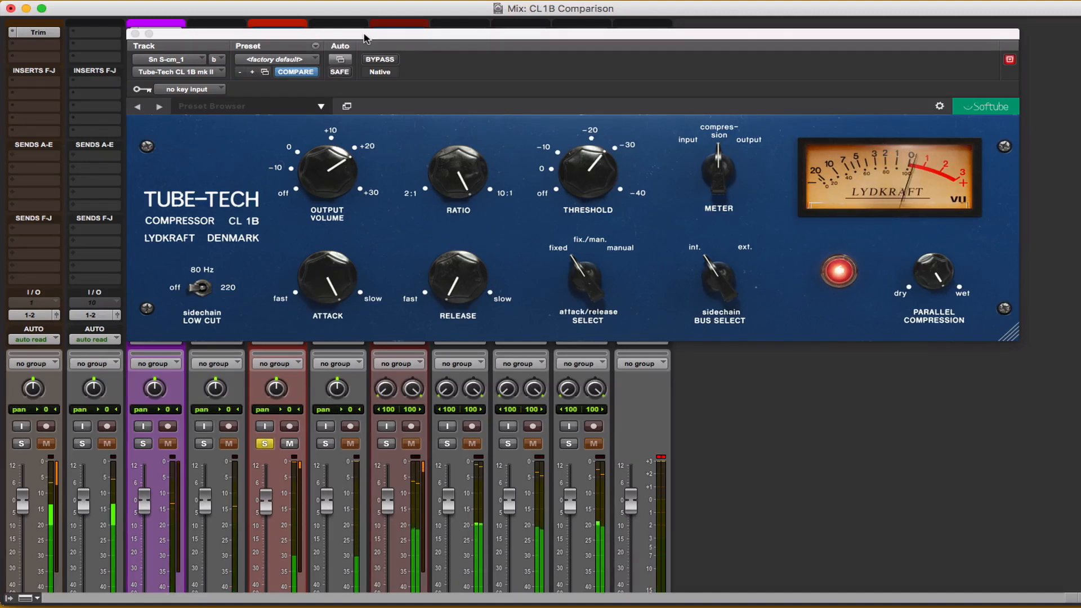
{"action": "key", "text": "shift+s"}
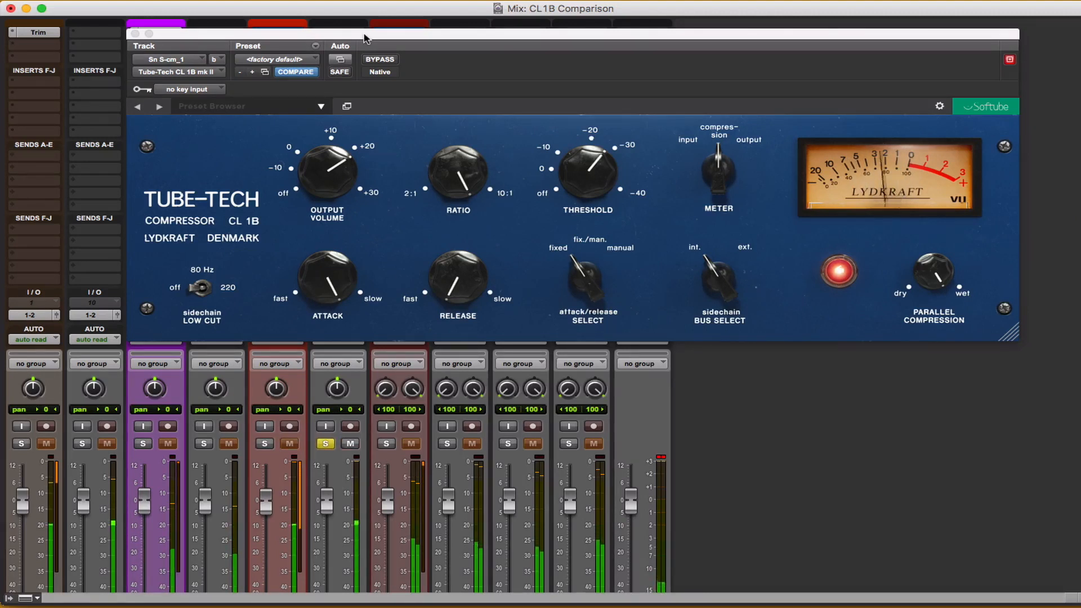
Swap the solo between Sn S-cm_1 and Sn CL1A again, and close the Tube-Tech CL 1B mk II window
{"action": "key", "text": "shift+s"}
{"action": "key", "text": "shift+s"}
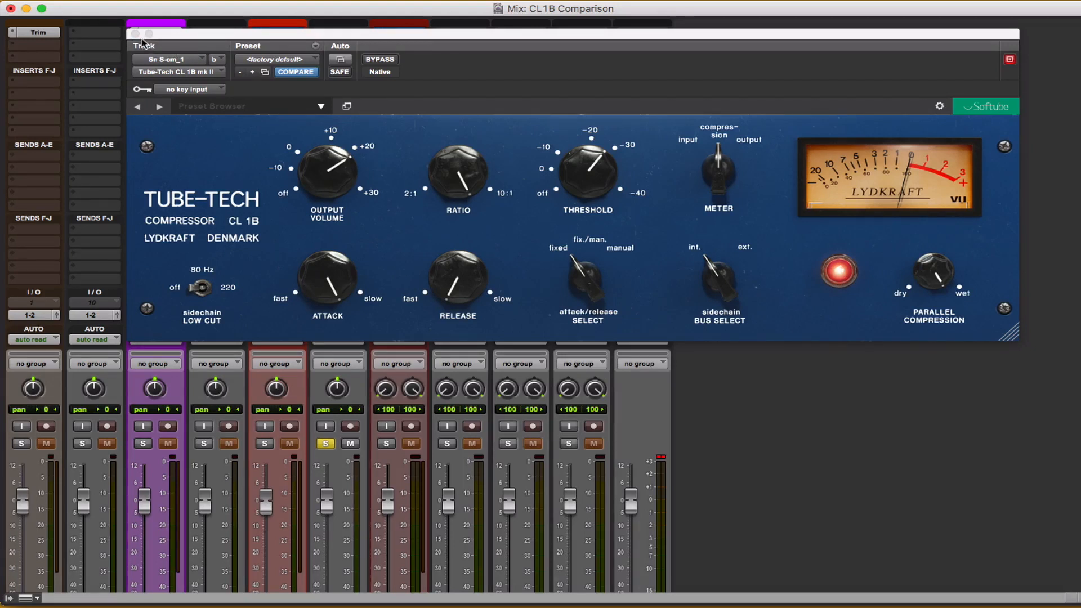
{"action": "left_click_drag", "start_coordinate": [202, 36], "coordinate": [174, 102]}
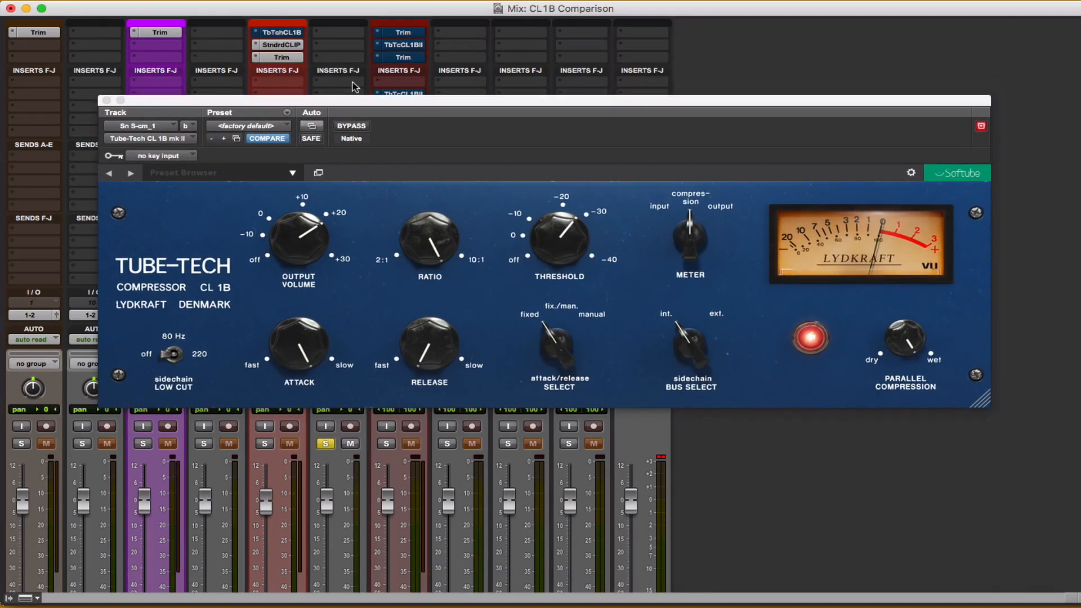
{"action": "scroll", "coordinate": [353, 85], "scroll_direction": "up", "scroll_amount": 2}
{"action": "left_click", "coordinate": [107, 101]}
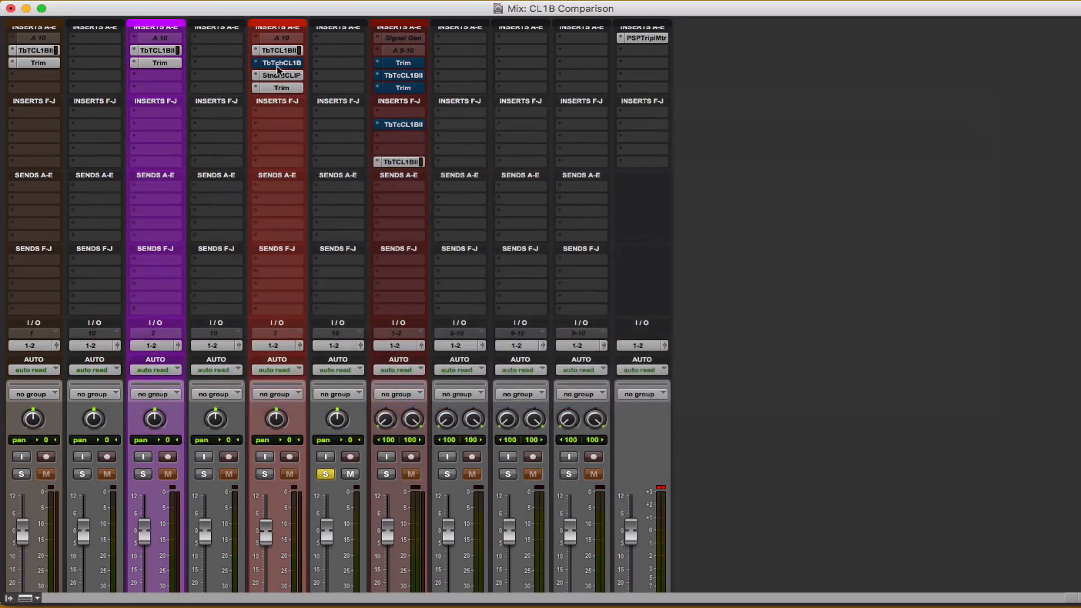
On Sn S-cm_1, bypass the mk II and StandardCLIP, enable the original Tube-Tech CL 1B, and open its window clear of the solo buttons
{"action": "left_click", "coordinate": [284, 63]}
{"action": "left_click", "coordinate": [281, 75], "text": "super"}
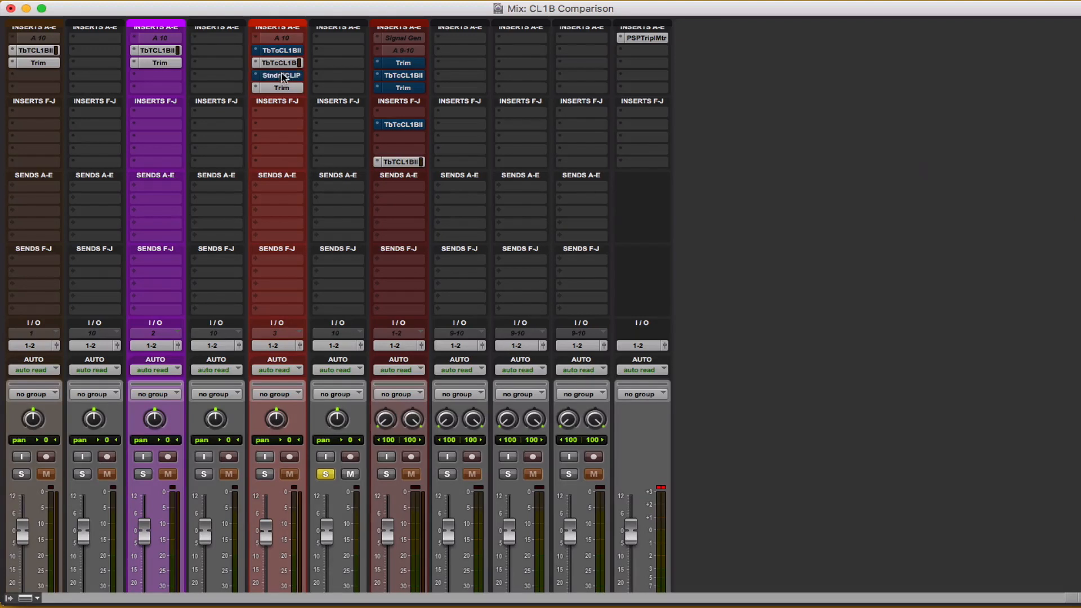
{"action": "left_click", "coordinate": [282, 65]}
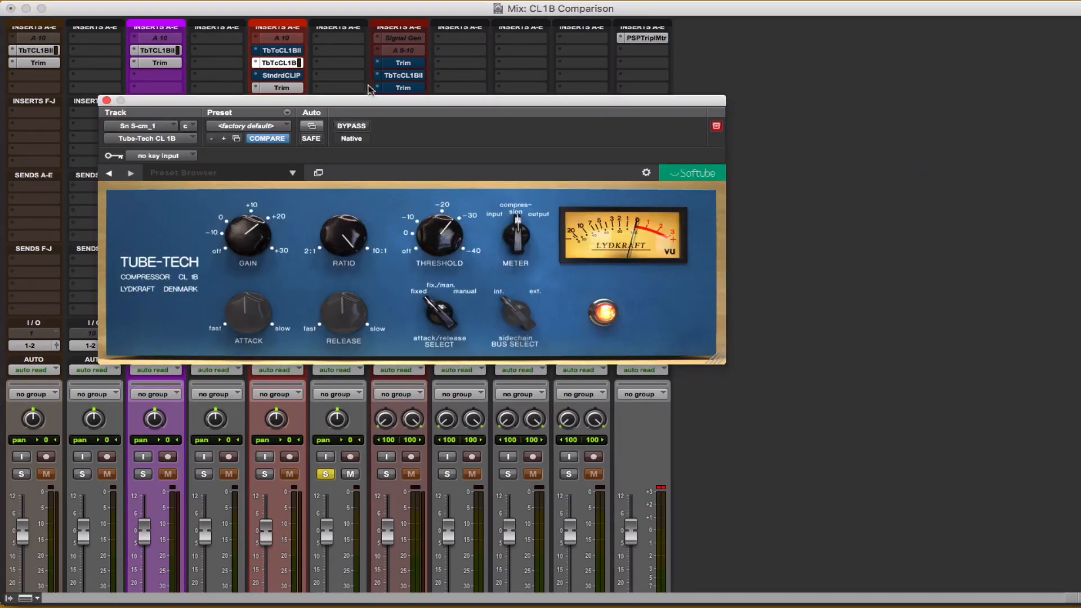
{"action": "left_click_drag", "start_coordinate": [349, 104], "coordinate": [454, 47]}
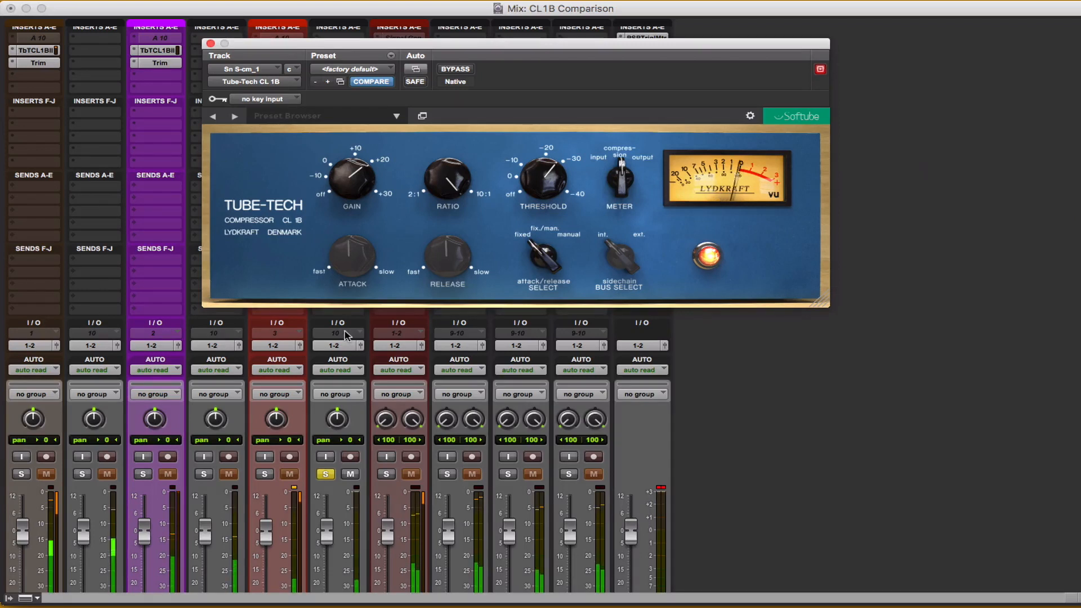
Alternate the solo between Sn CL1A and Sn S-cm_1 to compare the snares with the original CL 1B plug-in active
{"action": "key", "text": "shift+s"}
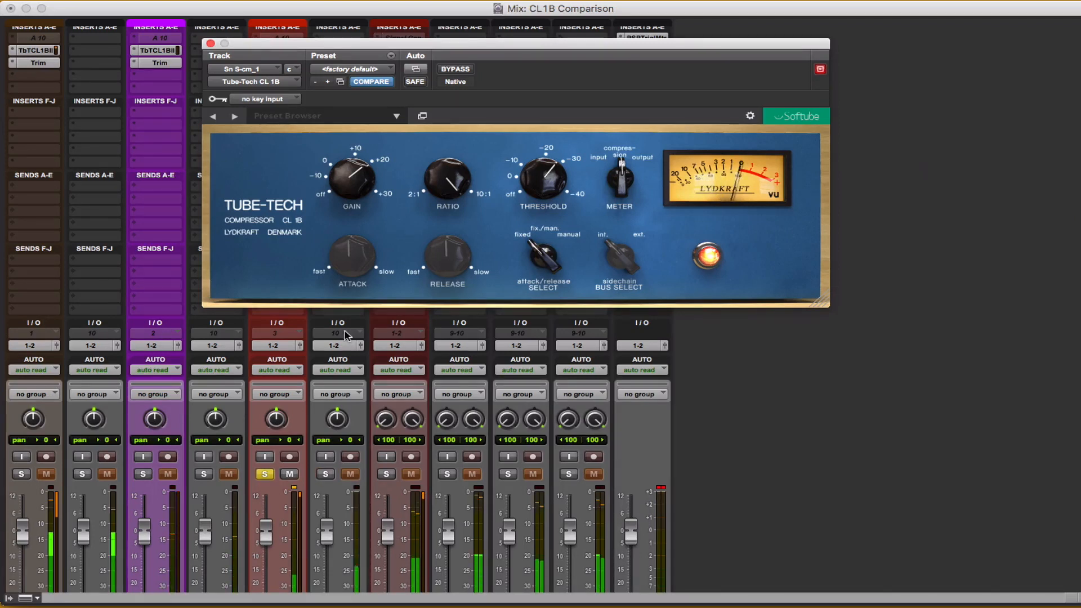
{"action": "key", "text": "shift+s"}
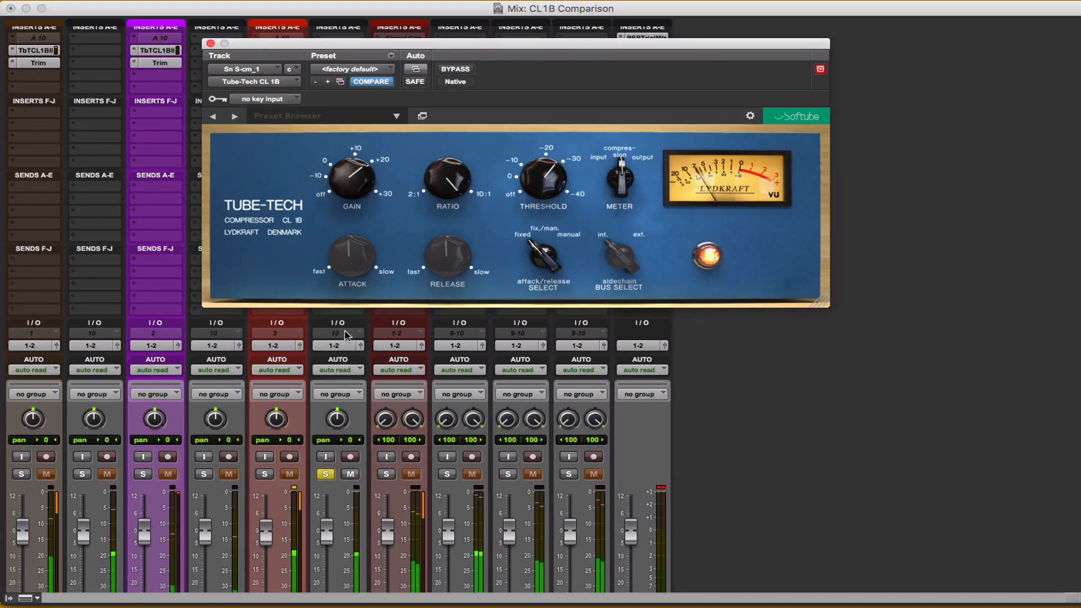
{"action": "key", "text": "shift+s"}
{"action": "key", "text": "shift+s"}
{"action": "key", "text": "shift+s"}
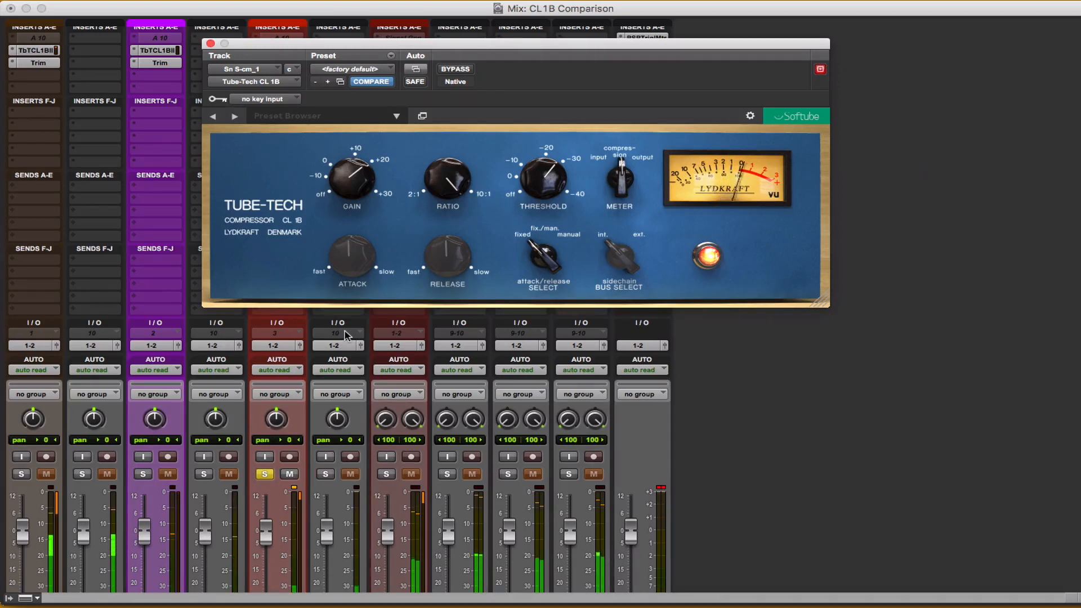
{"action": "key", "text": "shift+s"}
{"action": "key", "text": "shift+s"}
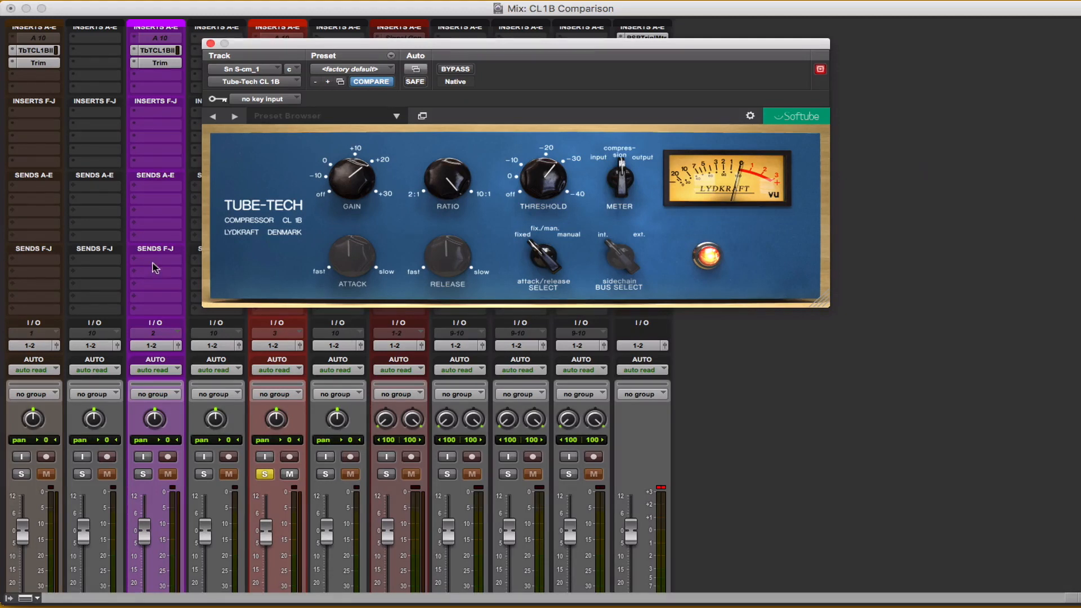
Show the original CL 1B and StandardCLIP windows of Sn S-cm_1 together, with StandardCLIP taken out of bypass
{"action": "left_click", "coordinate": [211, 44]}
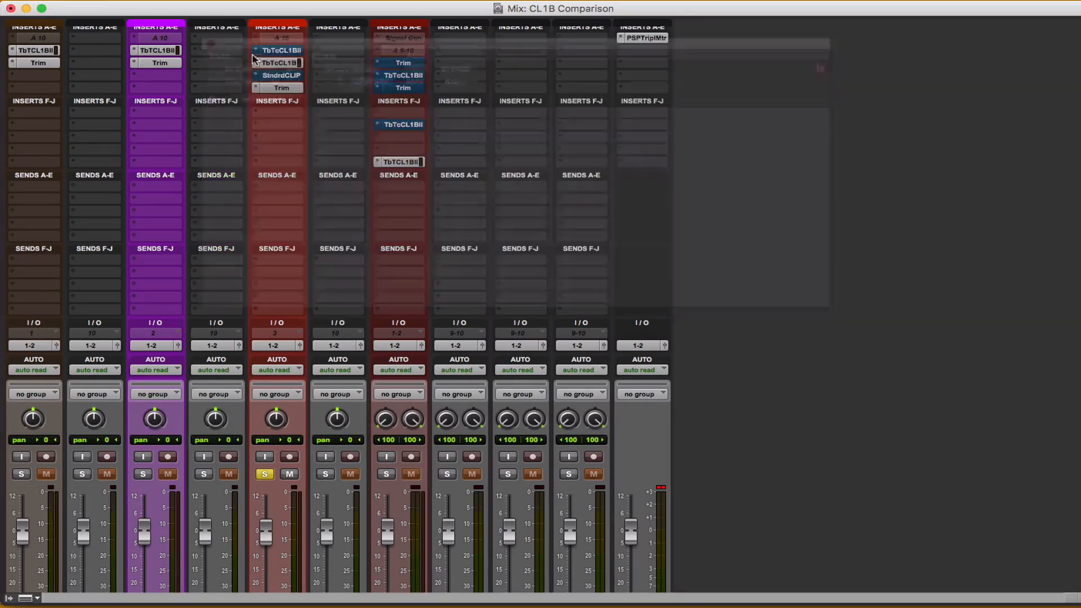
{"action": "left_click", "coordinate": [282, 63]}
{"action": "left_click_drag", "start_coordinate": [286, 11], "coordinate": [569, 58]}
{"action": "left_click", "coordinate": [302, 76]}
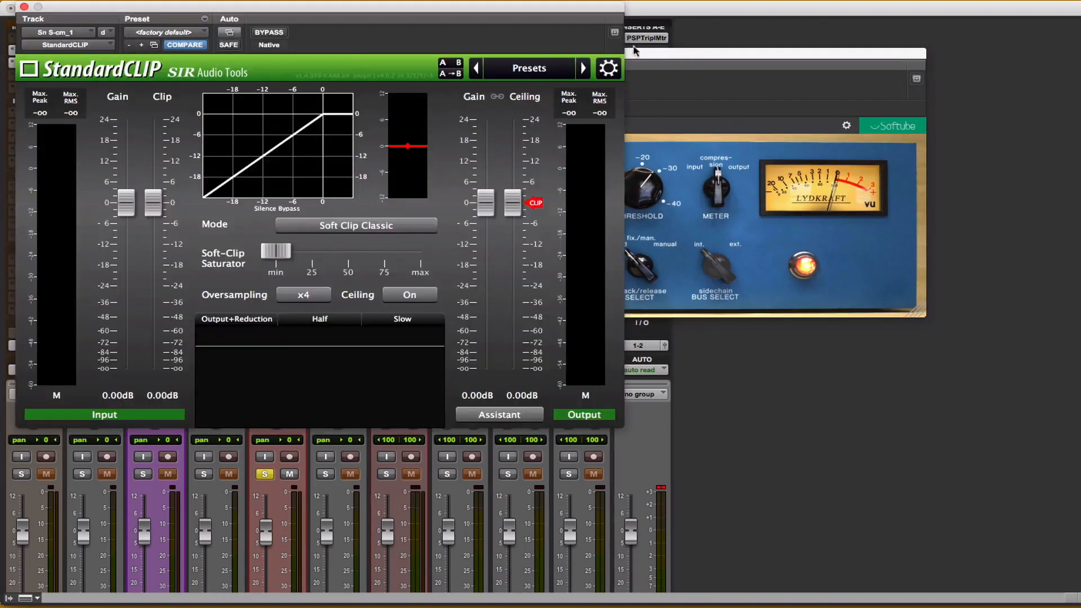
{"action": "left_click_drag", "start_coordinate": [642, 52], "coordinate": [682, 45]}
Play the snare while switching StandardCLIP's bypass on and back off to compare, and close the StandardCLIP window
{"action": "key", "text": "space"}
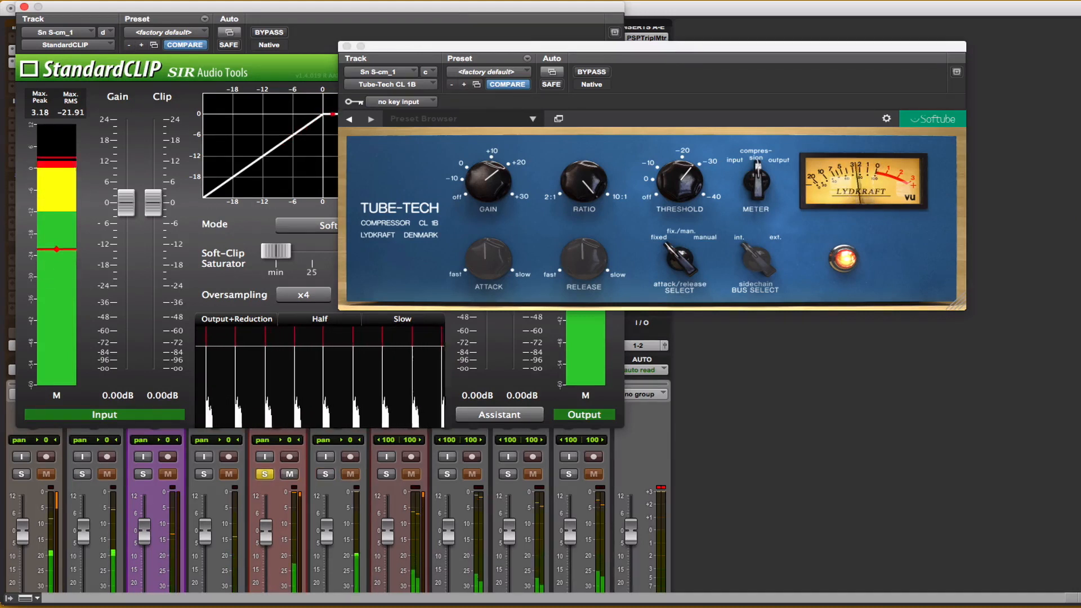
{"action": "left_click", "coordinate": [276, 34]}
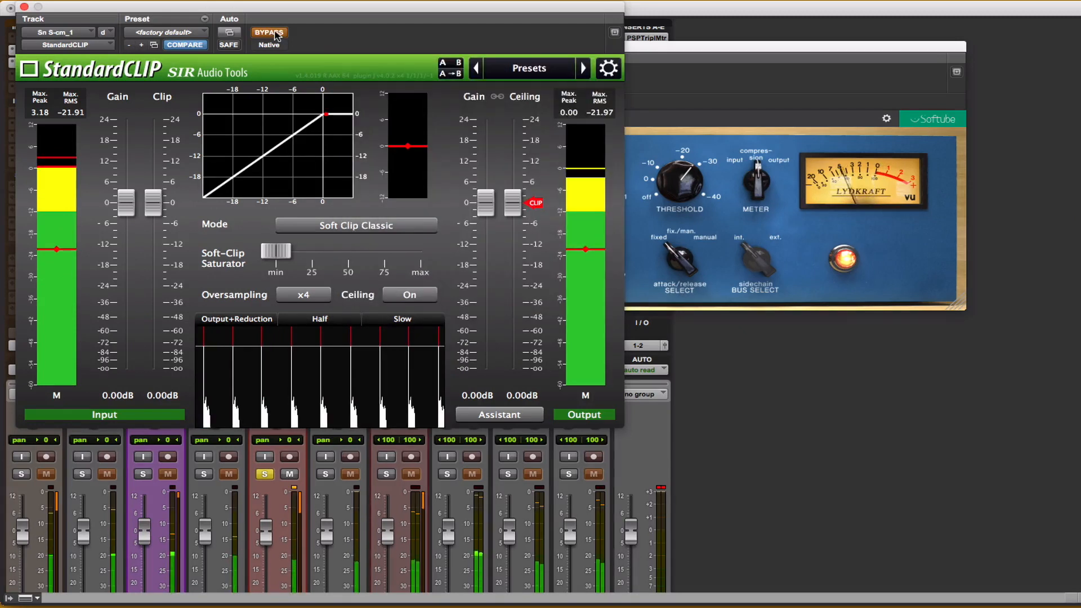
{"action": "left_click", "coordinate": [276, 34]}
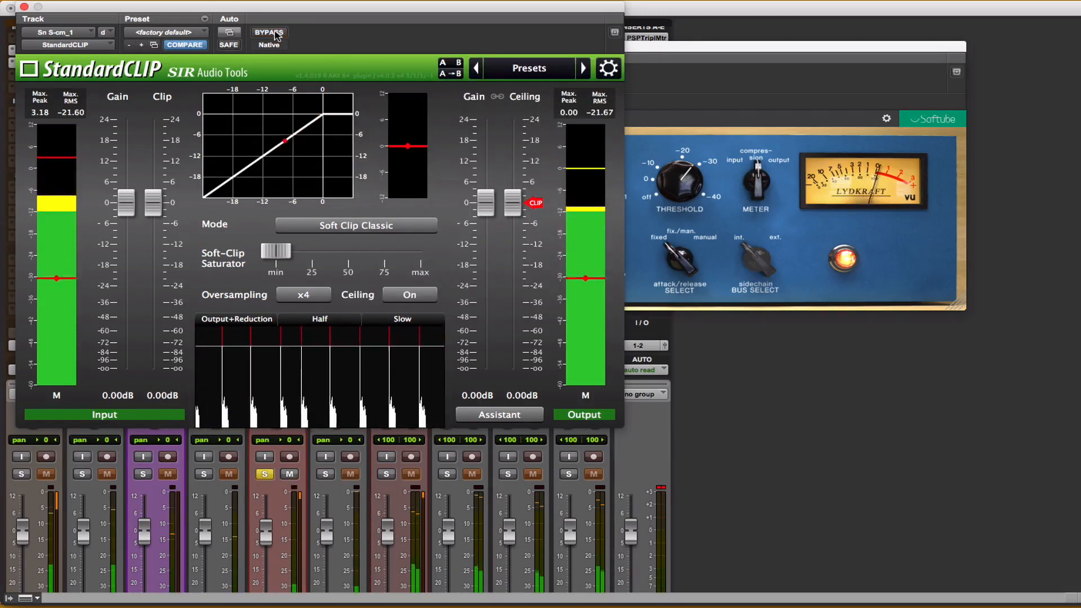
{"action": "left_click", "coordinate": [24, 7]}
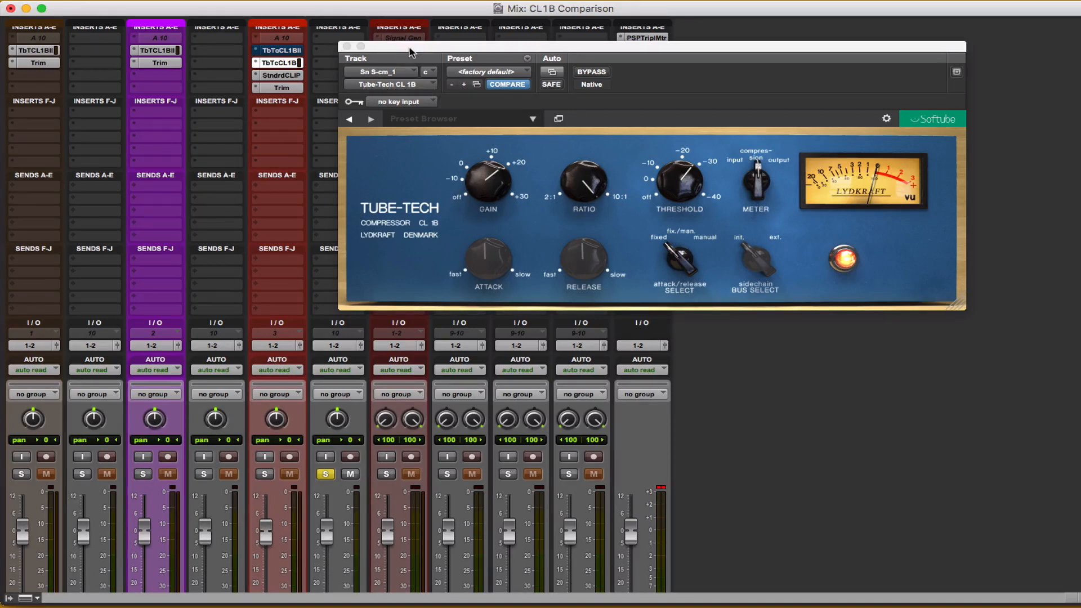
Close the original CL 1B window, bypass that insert on Sn S-cm_1, and re-enable the CL 1B mk II insert
{"action": "left_click_drag", "start_coordinate": [433, 47], "coordinate": [369, 67]}
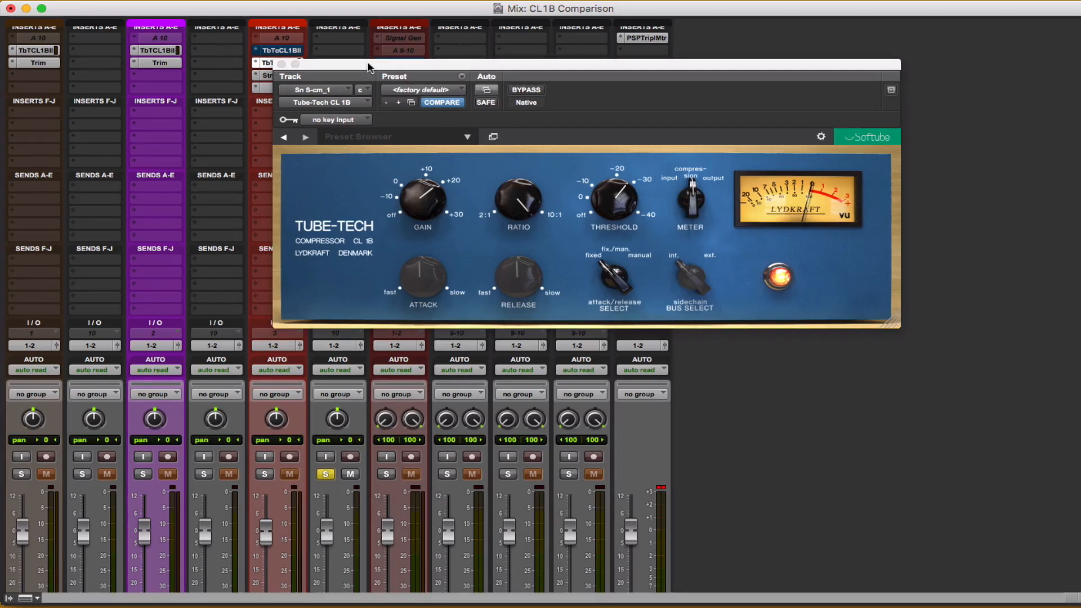
{"action": "left_click", "coordinate": [281, 64]}
{"action": "left_click", "coordinate": [281, 52], "text": "super"}
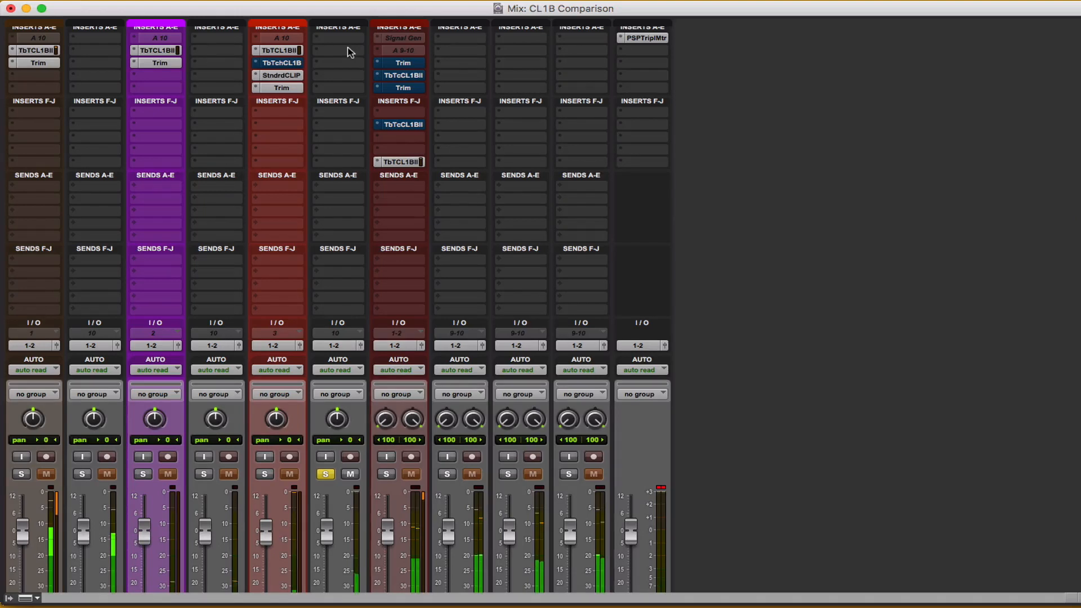
In the Edit window, move the solo to LV v1.04_05, show the whole session timeline, and return the cursor to the start
{"action": "key", "text": "super+equal"}
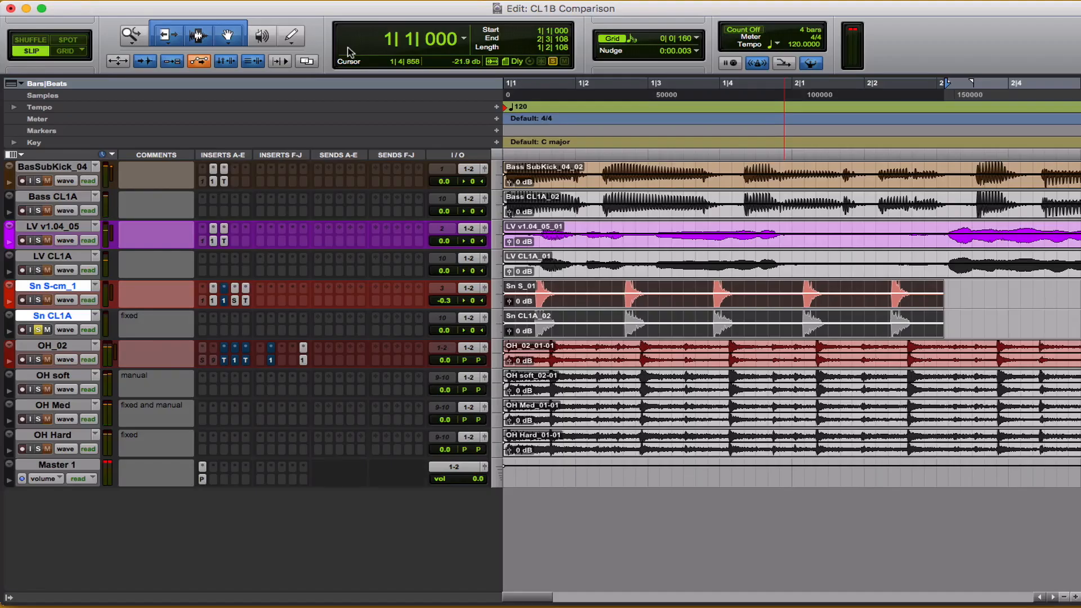
{"action": "left_click", "coordinate": [38, 241], "text": "super"}
{"action": "key", "text": "alt+a"}
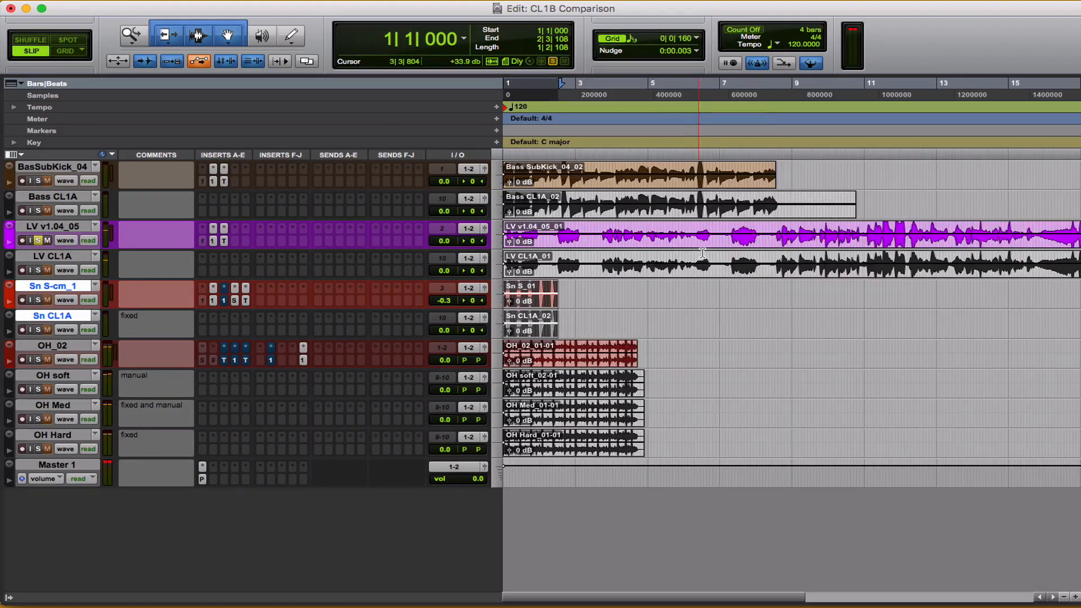
{"action": "left_click", "coordinate": [725, 226]}
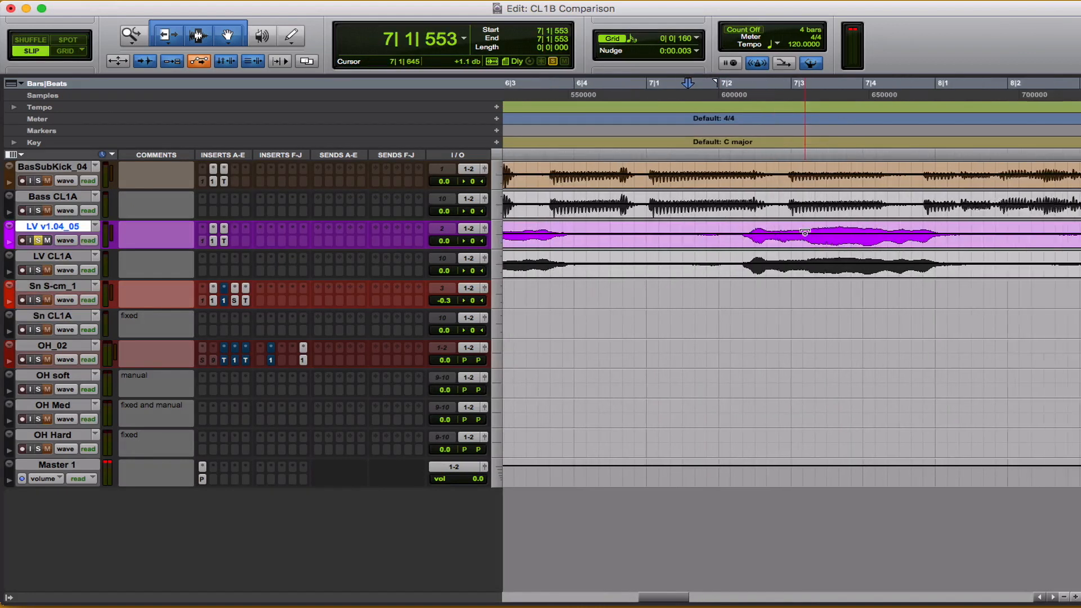
{"action": "key", "text": "Return"}
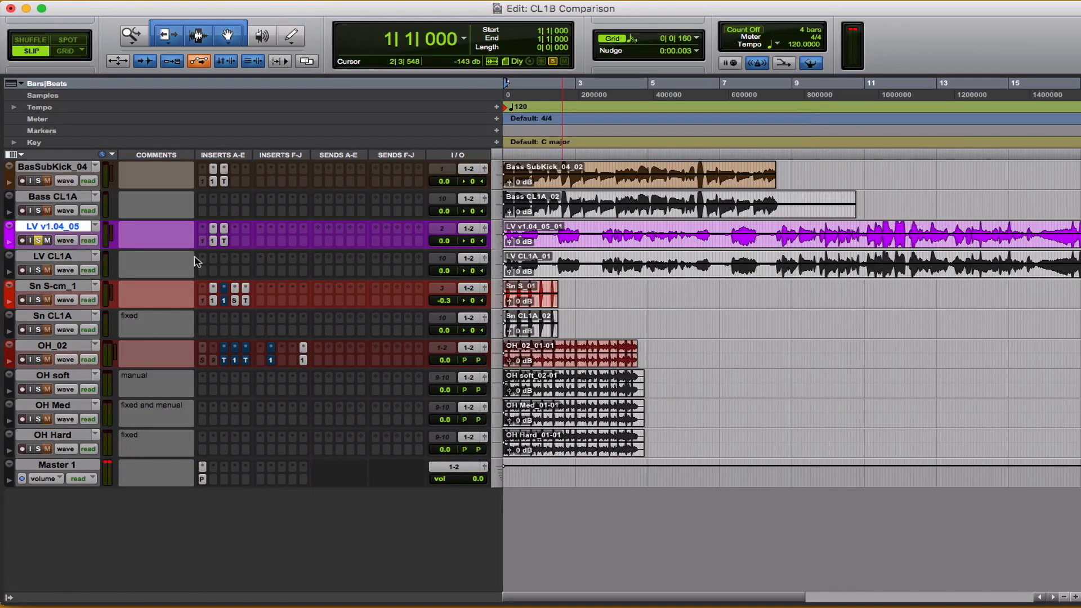
Add the LV CL1A track to the LV v1.04_05 selection, solo LV CL1A, and start playback
{"action": "left_click", "coordinate": [68, 257], "text": "shift"}
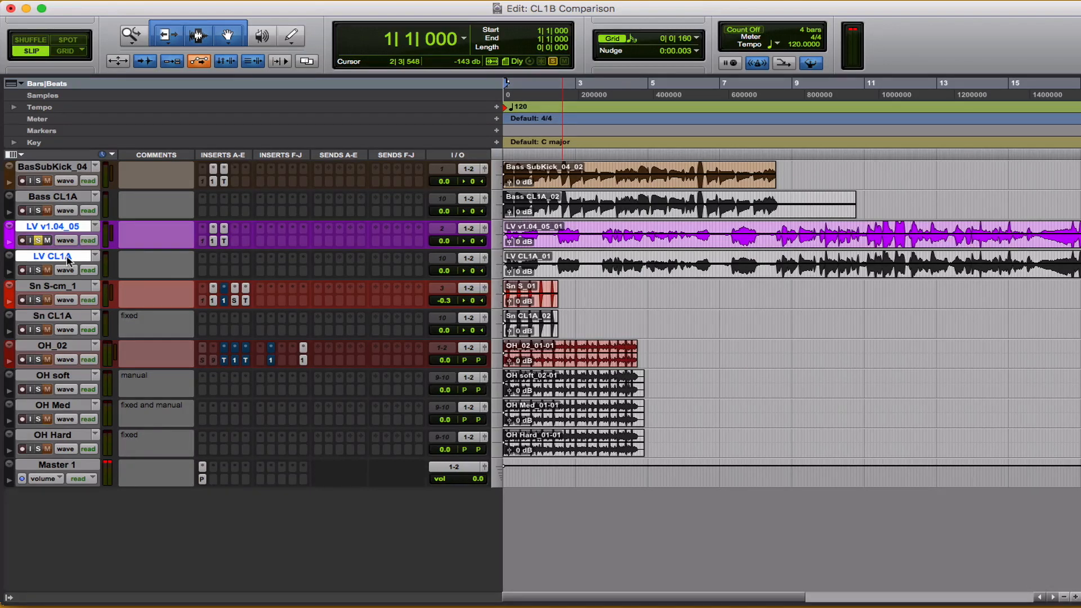
{"action": "left_click", "coordinate": [38, 270], "text": "super"}
{"action": "key", "text": "space"}
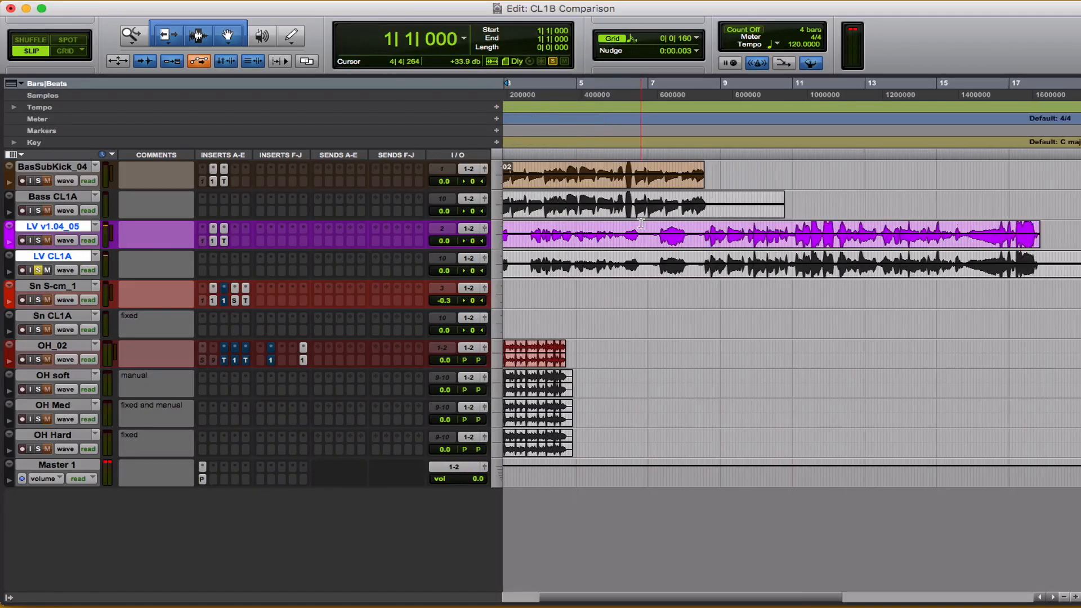
Select the vocal phrase from about 7|1|369 to 8|2|013 on both LV v1.04_05 and LV CL1A
{"action": "left_click", "coordinate": [648, 231]}
{"action": "key", "text": "super+bracketright"}
{"action": "key", "text": "super+bracketright"}
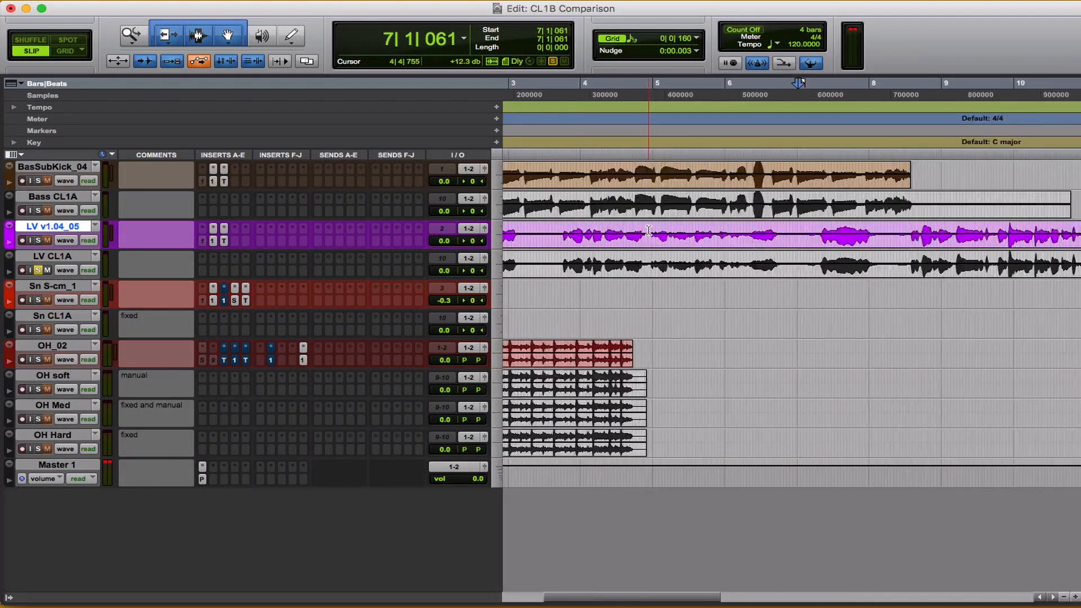
{"action": "left_click_drag", "start_coordinate": [696, 231], "coordinate": [862, 263]}
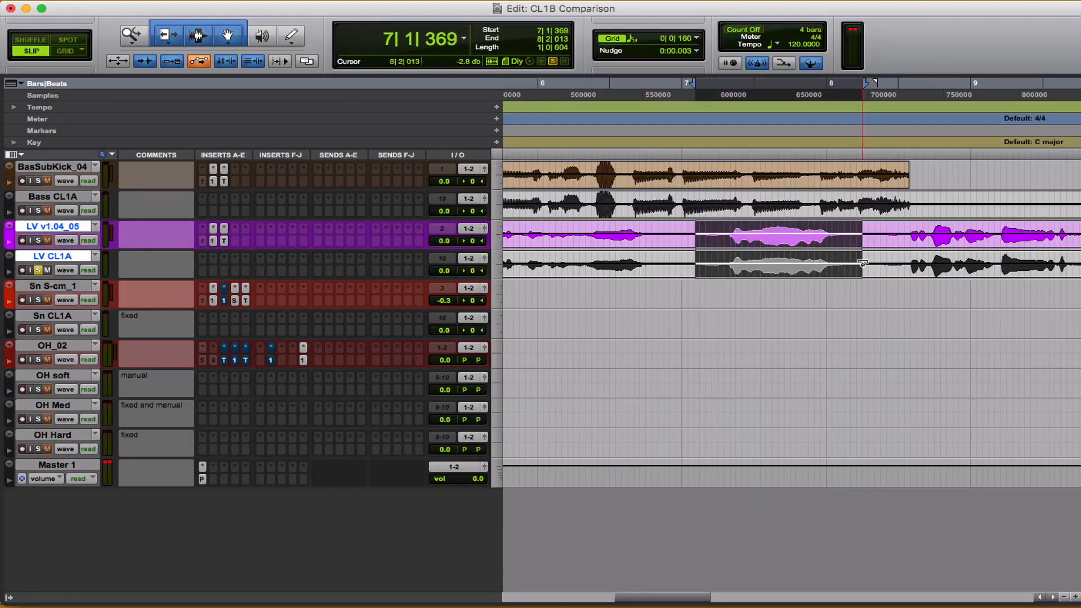
Swap the solo to LV v1.04_05 and play the selected vocal phrase with the Mix window in view
{"action": "key", "text": "shift+s"}
{"action": "key", "text": "super+equal"}
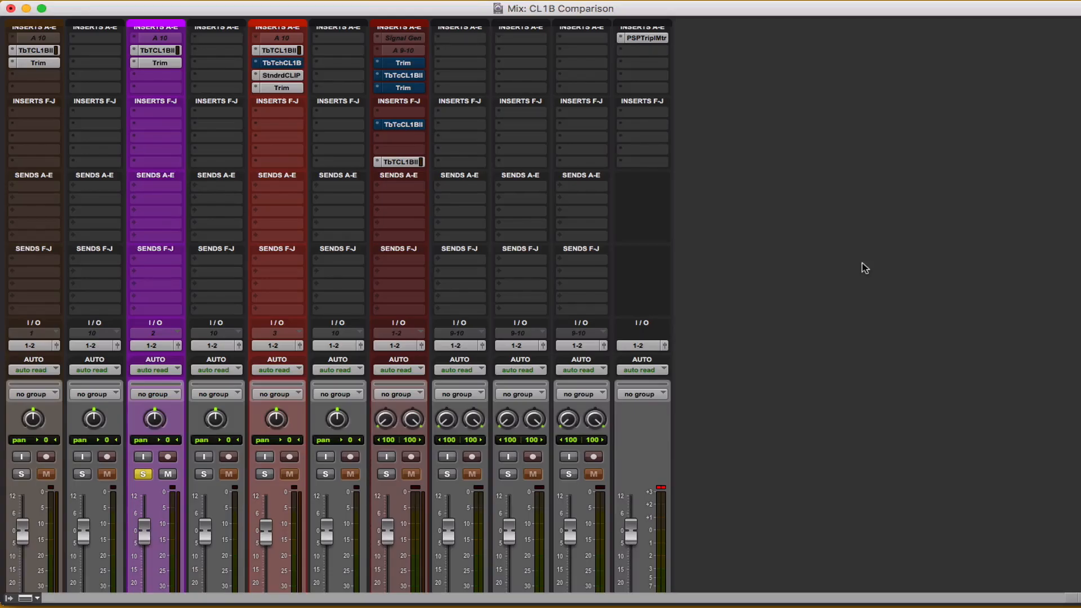
{"action": "scroll", "coordinate": [300, 212], "scroll_direction": "down", "scroll_amount": 2}
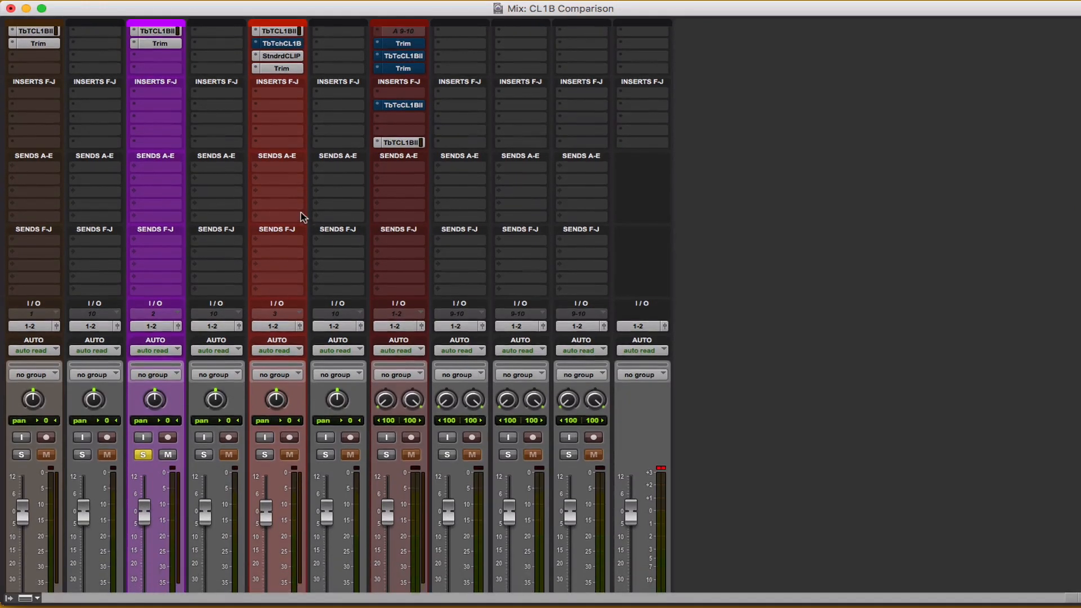
{"action": "key", "text": "space"}
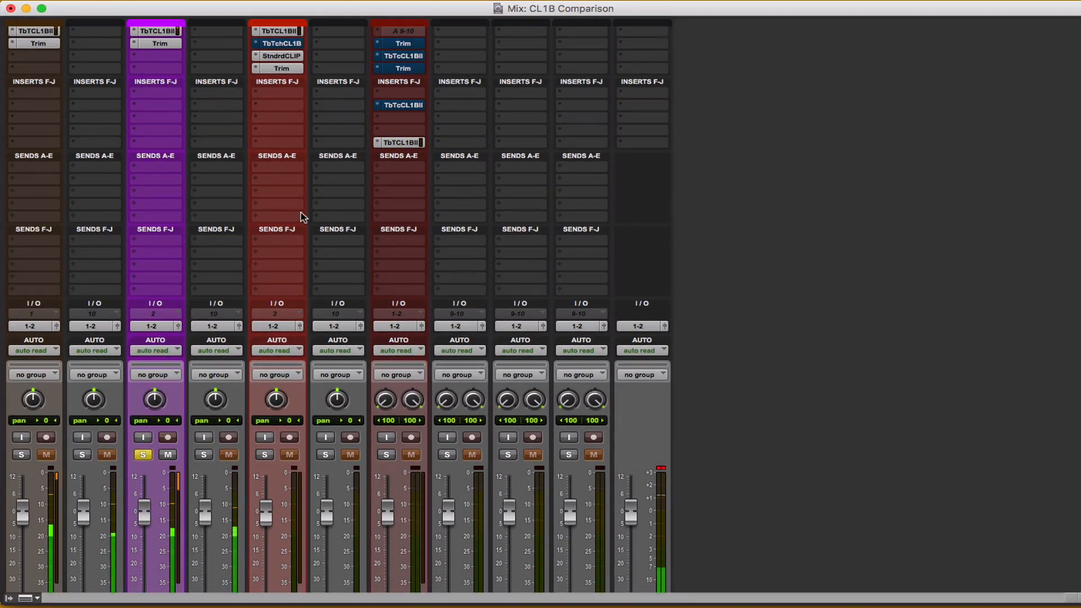
Alternate the solo between LV CL1A and LV v1.04_05 during playback to compare the compressed vocals
{"action": "key", "text": "shift+s"}
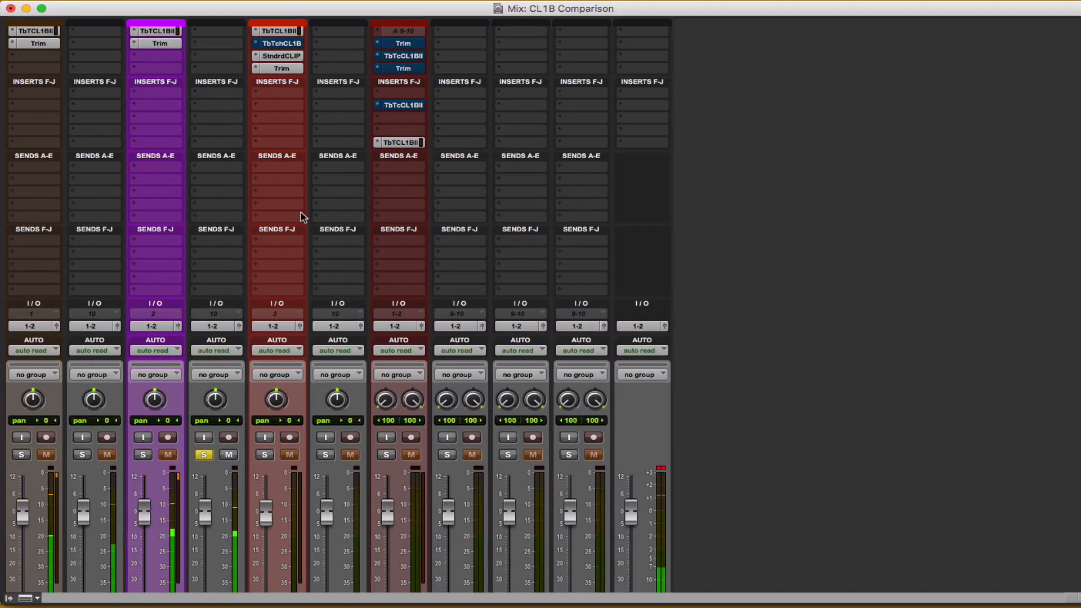
{"action": "key", "text": "shift+s"}
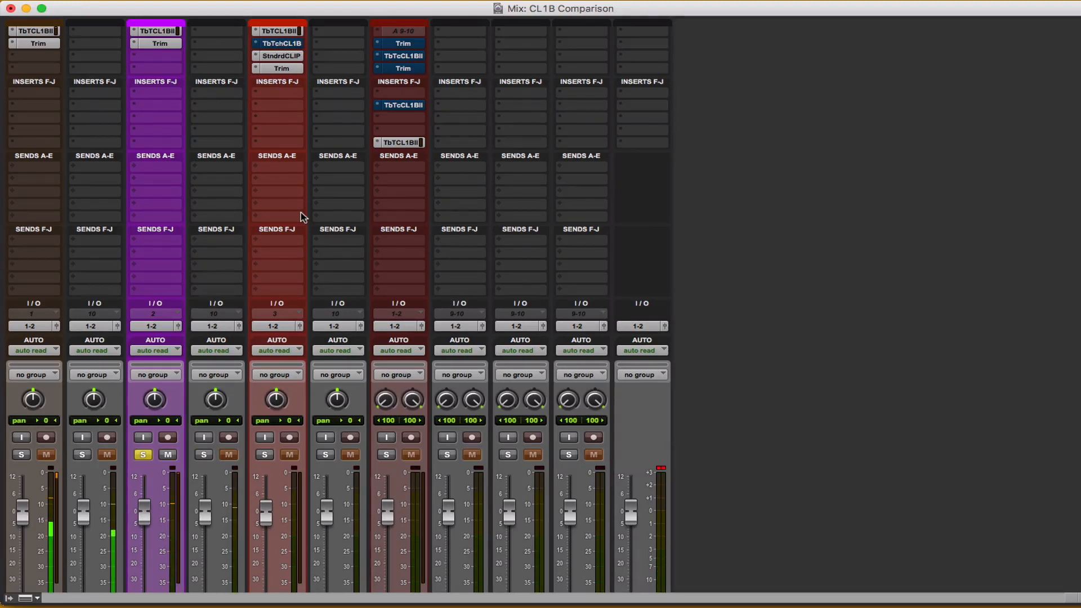
{"action": "key", "text": "shift+s"}
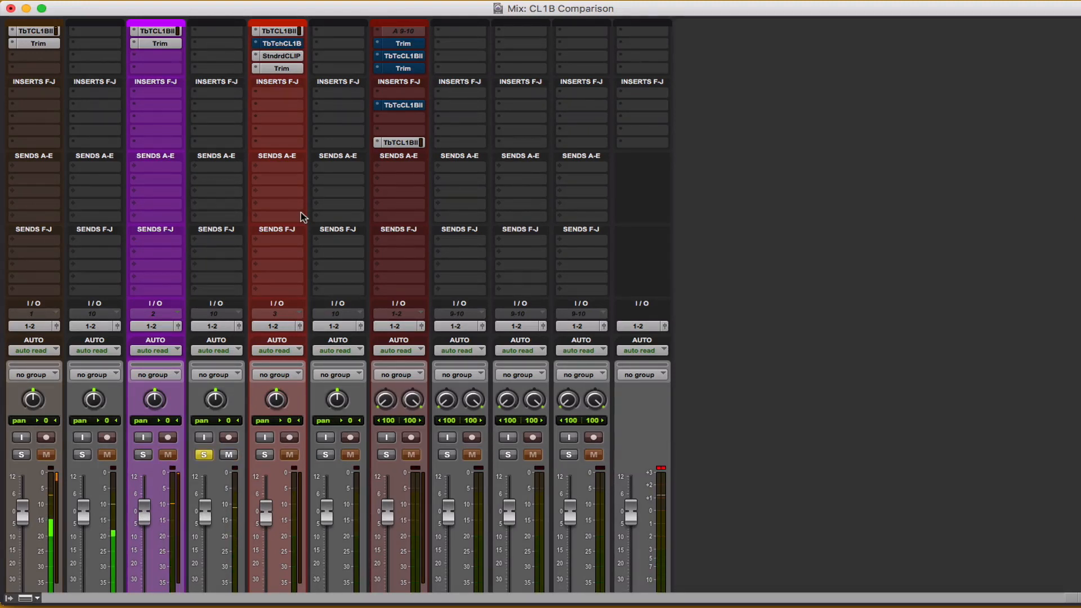
{"action": "key", "text": "shift+s"}
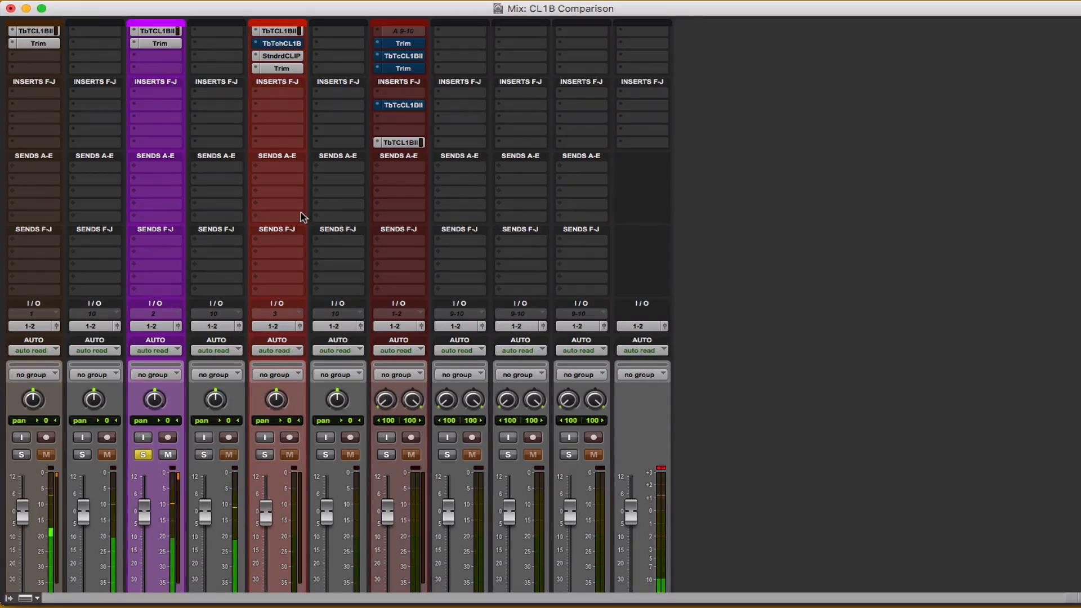
{"action": "key", "text": "shift+s"}
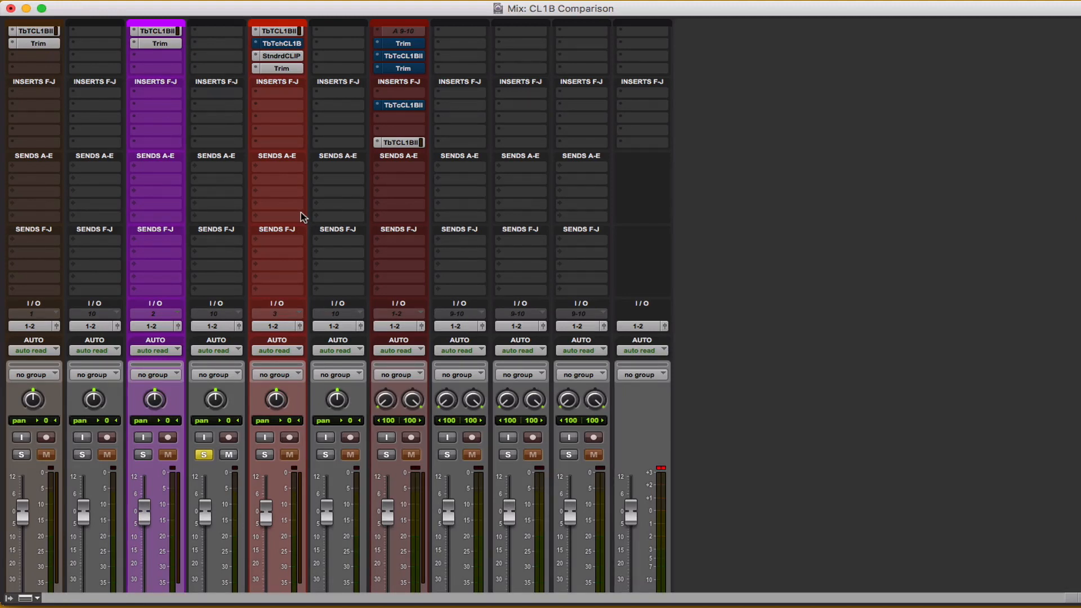
{"action": "key", "text": "shift+s"}
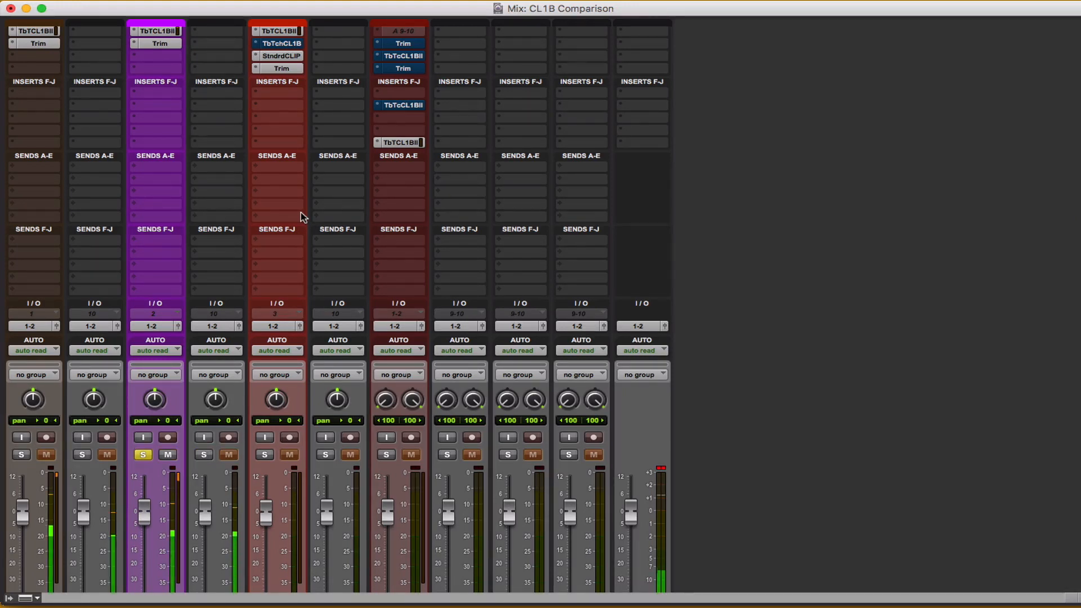
Keep swapping the solo back and forth between LV v1.04_05 and LV CL1A through the vocal phrase
{"action": "key", "text": "shift+s"}
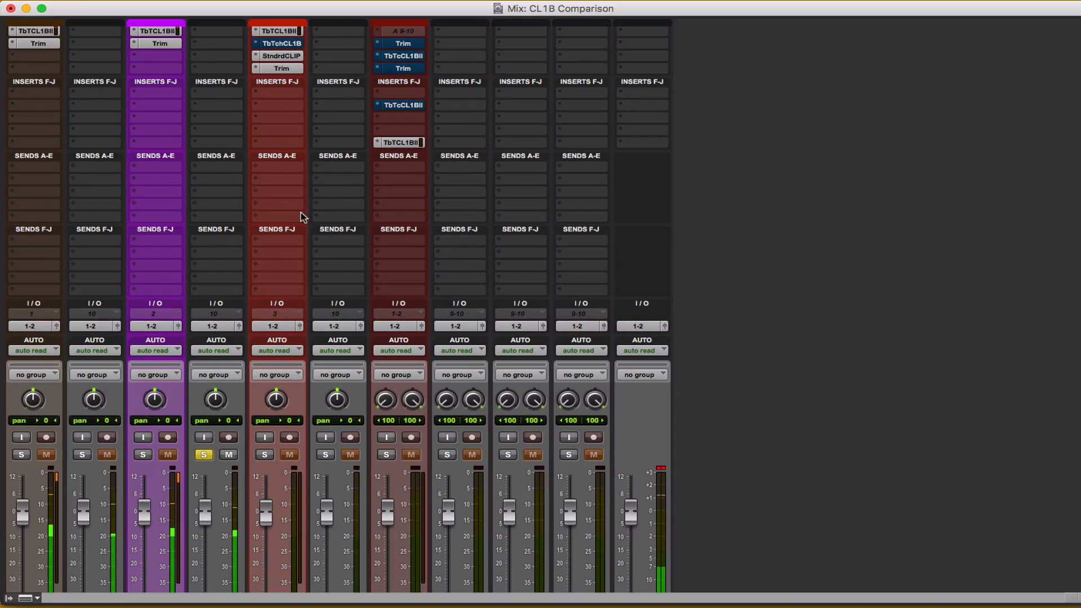
{"action": "key", "text": "shift+s"}
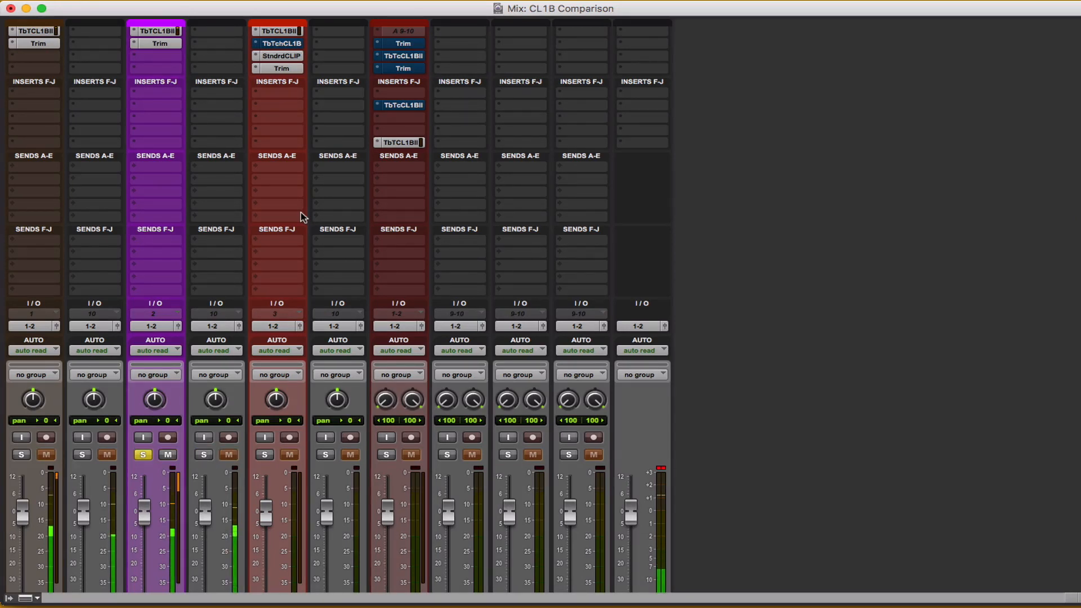
{"action": "key", "text": "shift+s"}
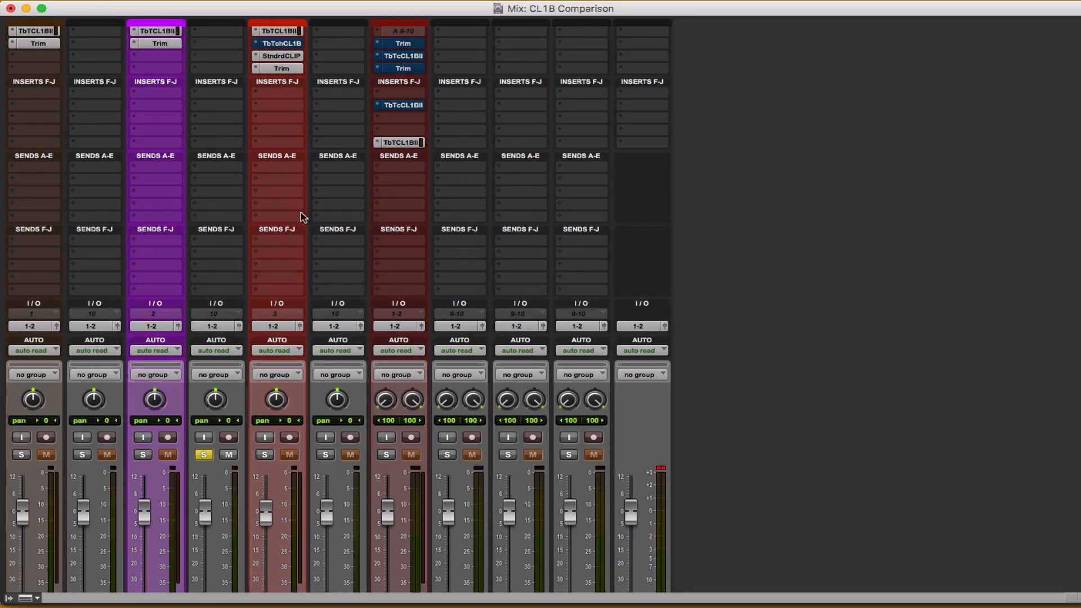
{"action": "key", "text": "shift+s"}
{"action": "key", "text": "shift+s"}
{"action": "key", "text": "shift+s"}
{"action": "key", "text": "shift+s"}
{"action": "key", "text": "shift+s"}
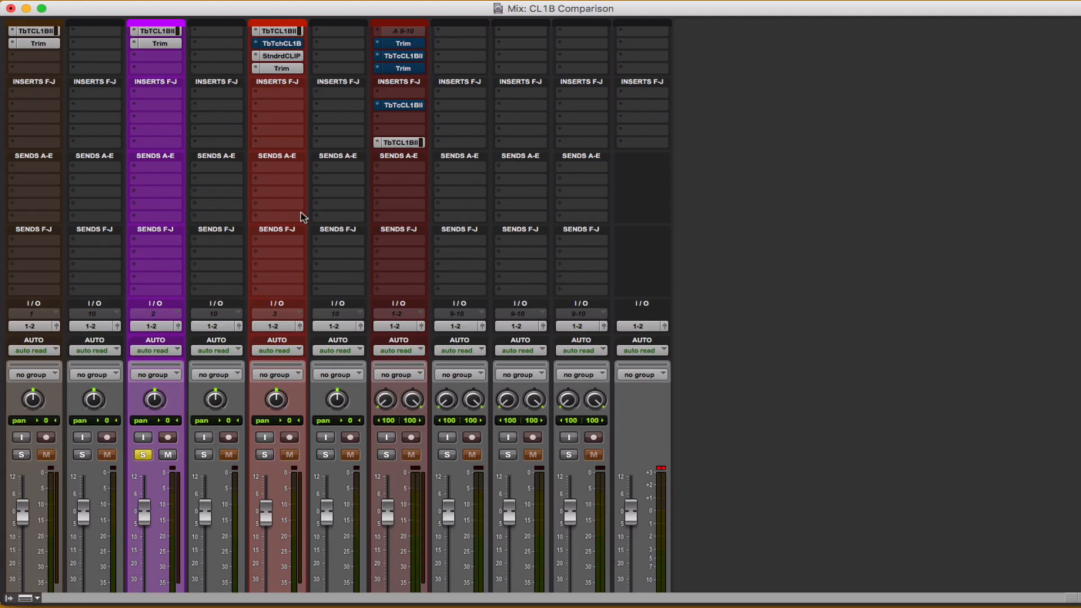
{"action": "key", "text": "shift+s"}
{"action": "key", "text": "shift+s"}
{"action": "key", "text": "shift+s"}
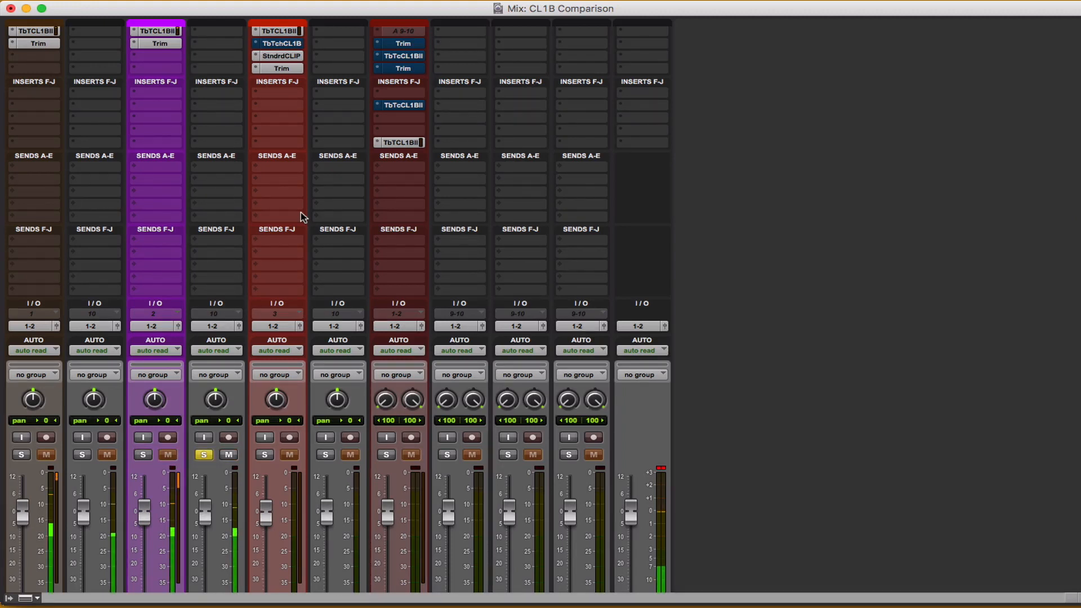
{"action": "key", "text": "shift+s"}
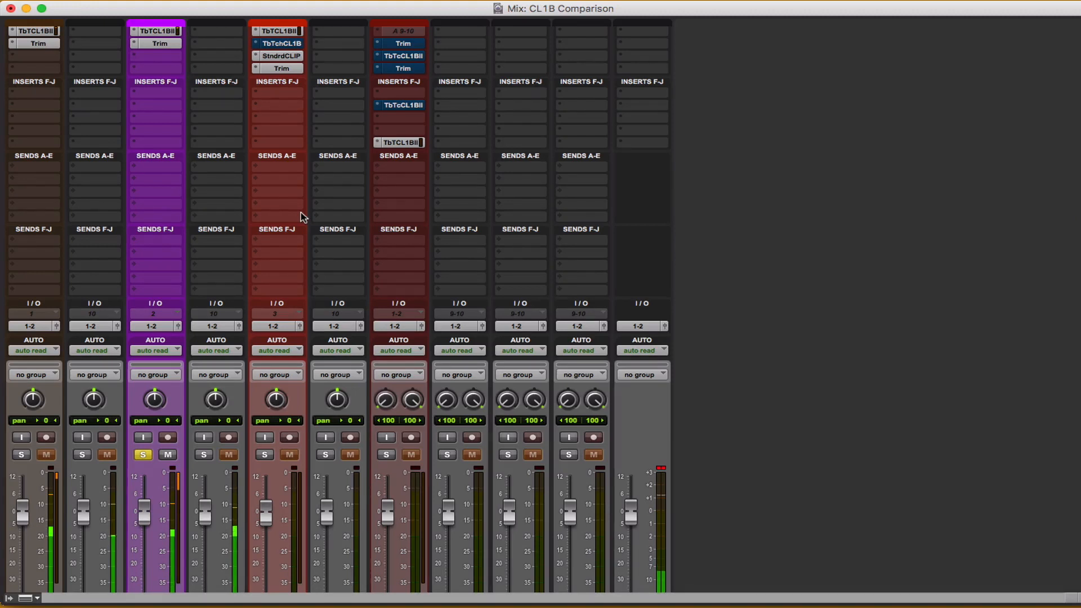
{"action": "key", "text": "shift+s"}
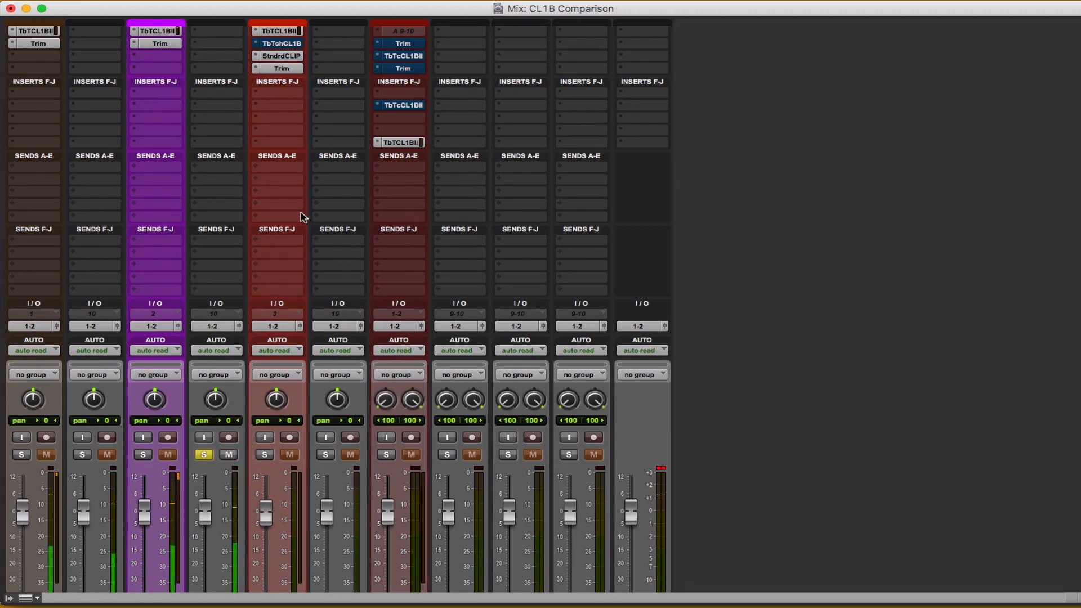
{"action": "key", "text": "shift+s"}
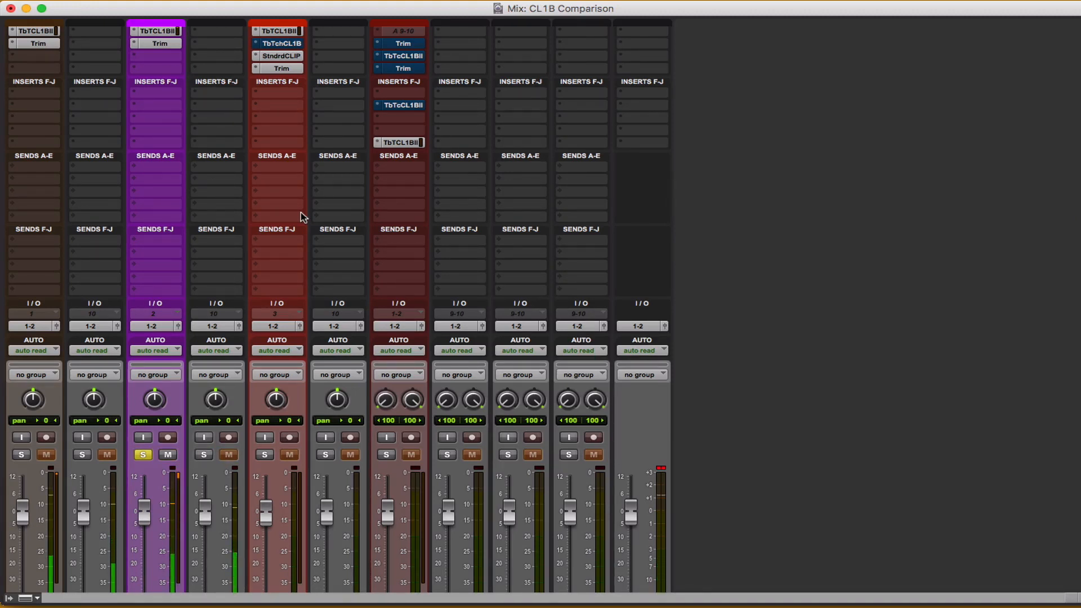
{"action": "key", "text": "shift+s"}
{"action": "key", "text": "shift+s"}
{"action": "key", "text": "shift+s"}
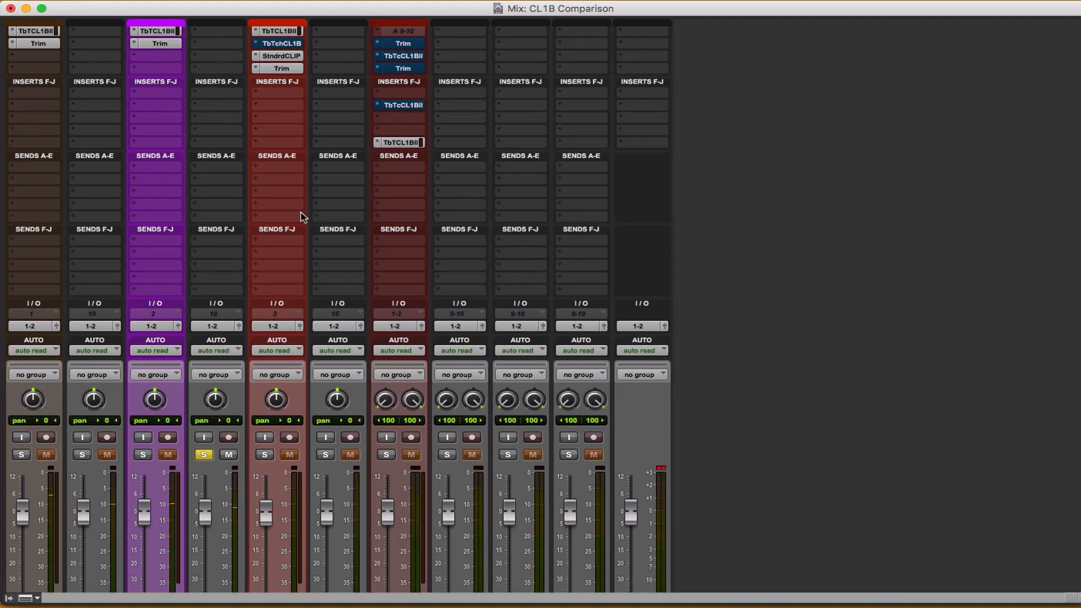
View the Tube-Tech CL 1B mk II settings on LV v1.04_05 and close the plug-in window
{"action": "scroll", "coordinate": [220, 153], "scroll_direction": "up", "scroll_amount": 1}
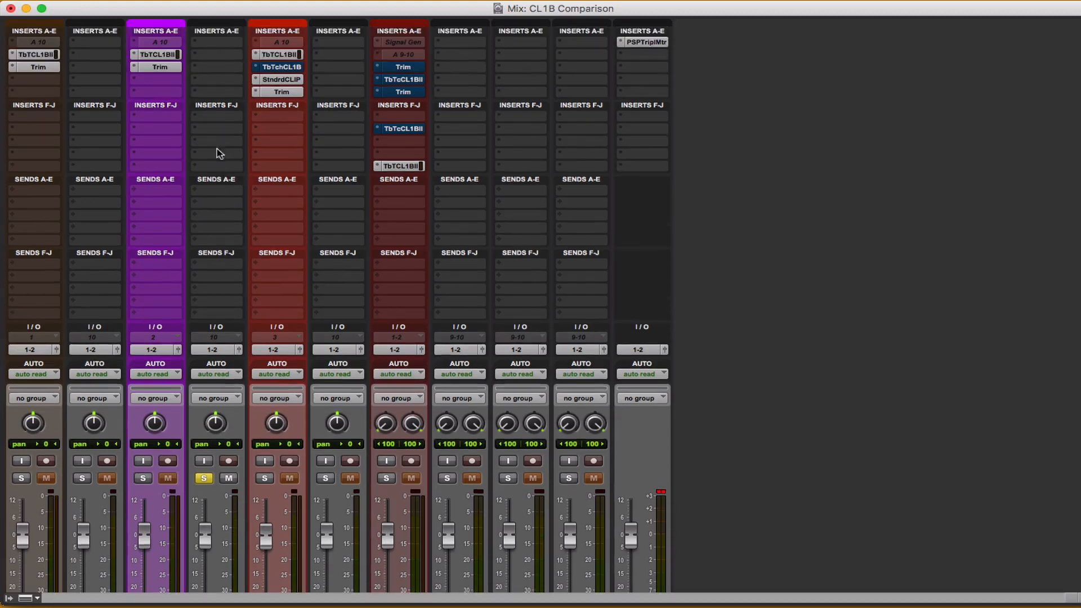
{"action": "left_click", "coordinate": [158, 55]}
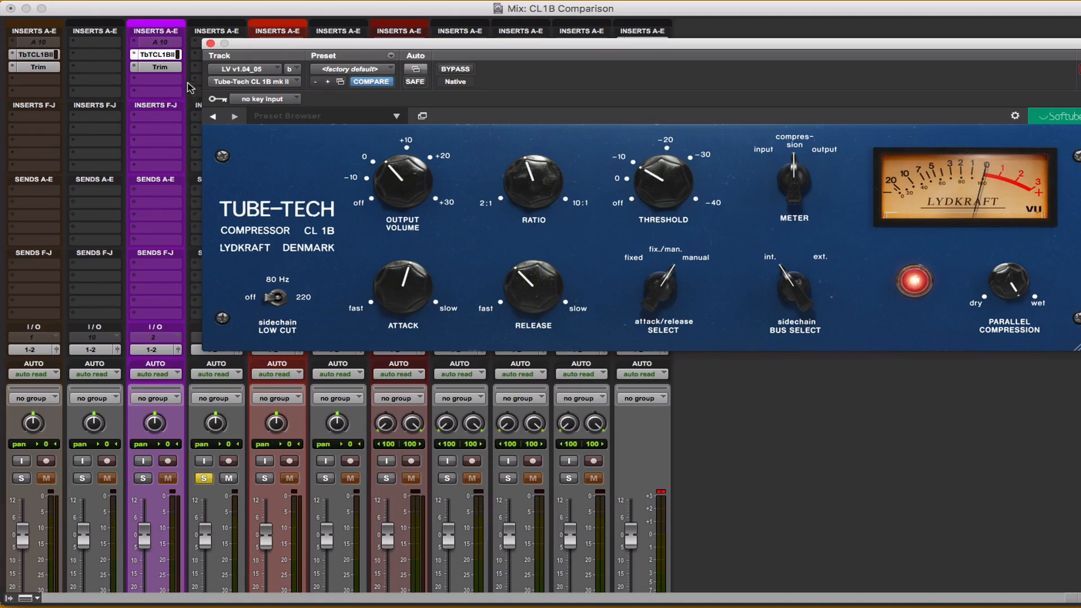
{"action": "left_click", "coordinate": [211, 45]}
Move the solo from the vocal tracks through Sn CL1A to OH_02, leaving only OH_02 soloed
{"action": "scroll", "coordinate": [271, 333], "scroll_direction": "down", "scroll_amount": 10}
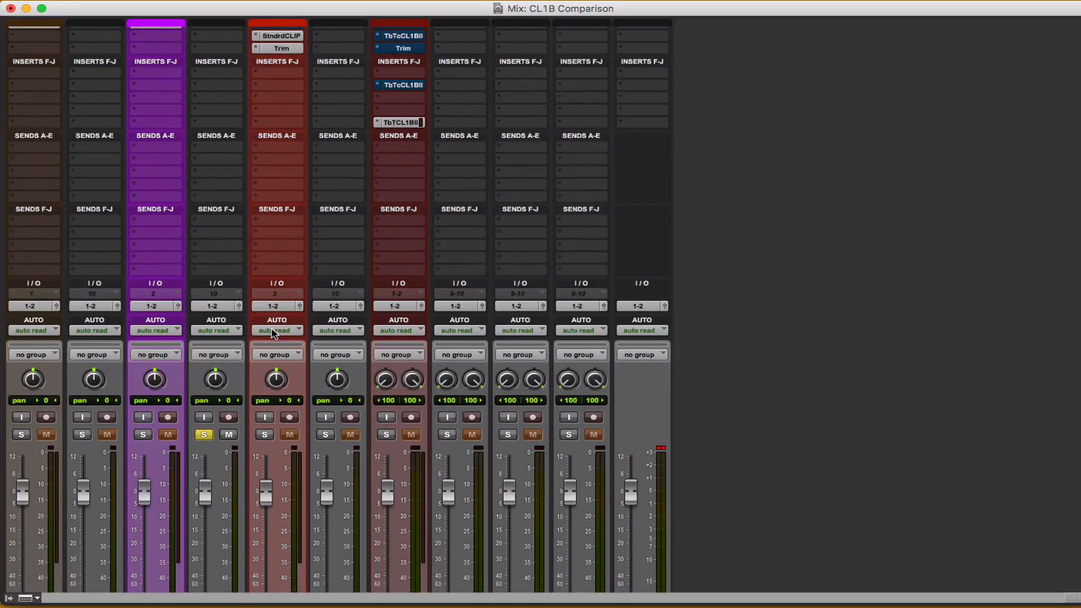
{"action": "scroll", "coordinate": [271, 327], "scroll_direction": "up", "scroll_amount": 2}
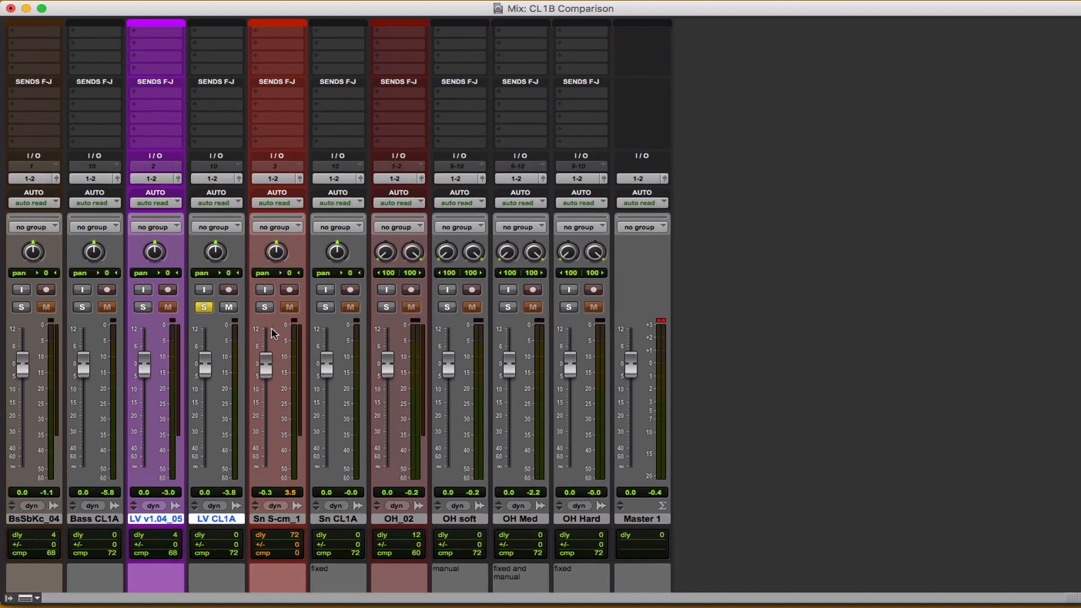
{"action": "left_click", "coordinate": [330, 308]}
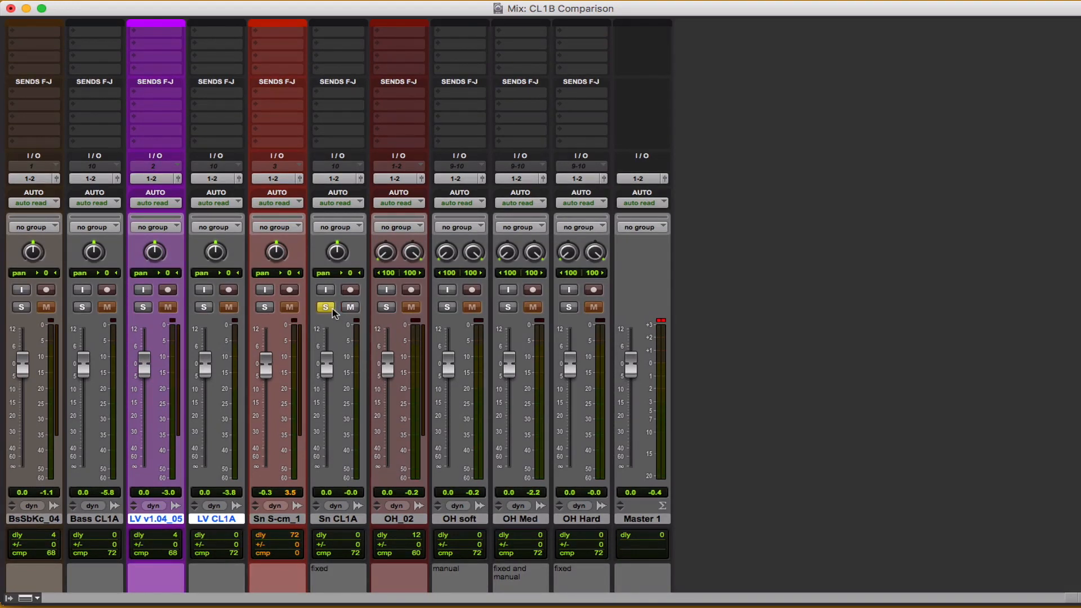
{"action": "left_click", "coordinate": [385, 308]}
Show the Edit window and return the playback position to the session start at 1|1|000
{"action": "scroll", "coordinate": [387, 314], "scroll_direction": "up", "scroll_amount": 10}
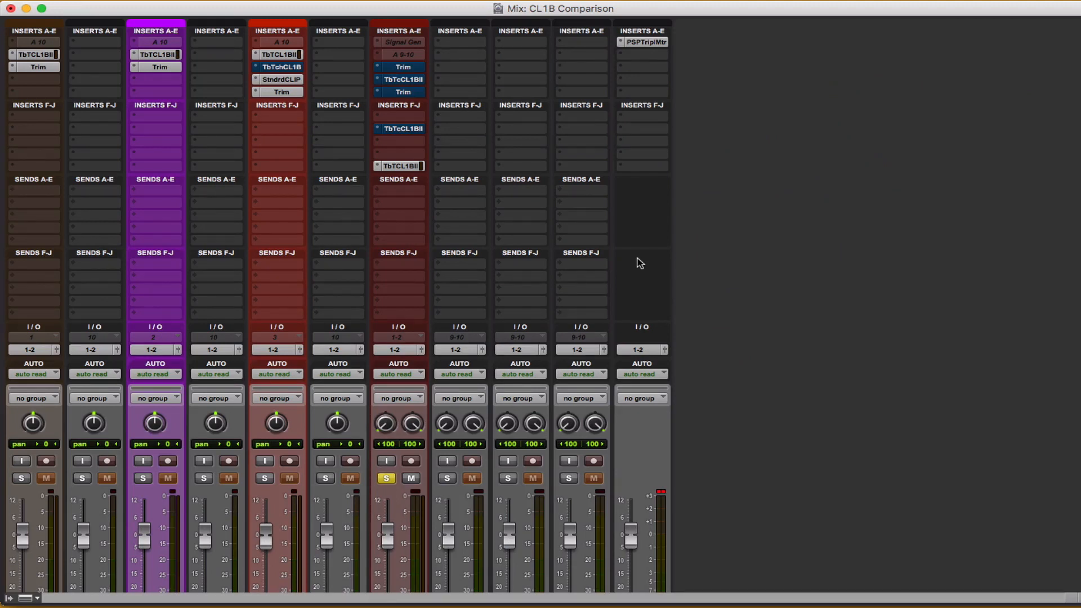
{"action": "key", "text": "super+equal"}
{"action": "key", "text": "r"}
{"action": "key", "text": "r"}
{"action": "key", "text": "Return"}
{"action": "key", "text": "t"}
{"action": "key", "text": "t"}
{"action": "key", "text": "t"}
{"action": "key", "text": "r"}
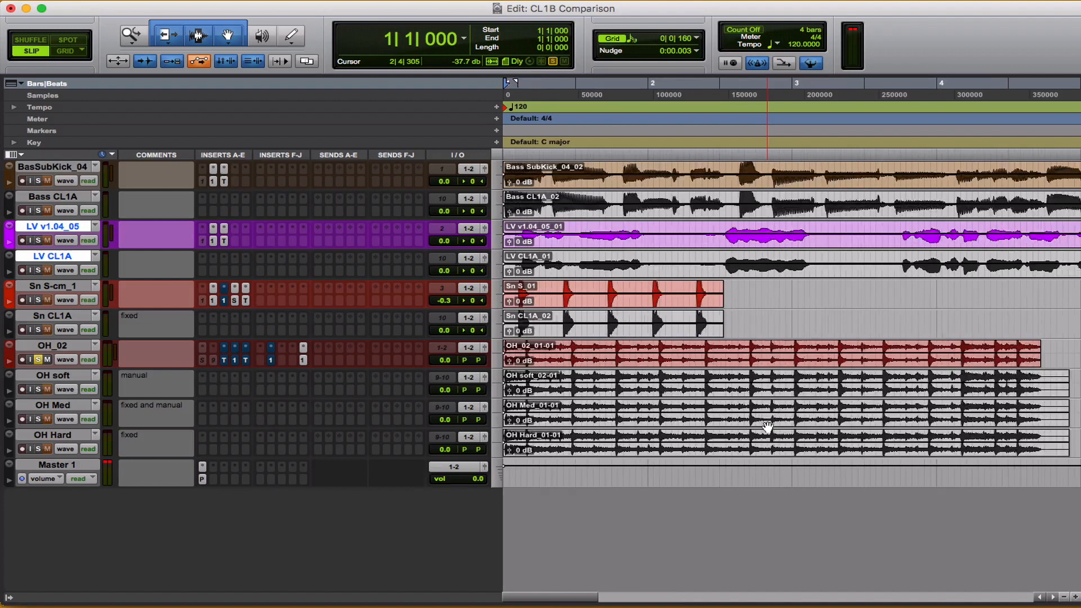
{"action": "key", "text": "r"}
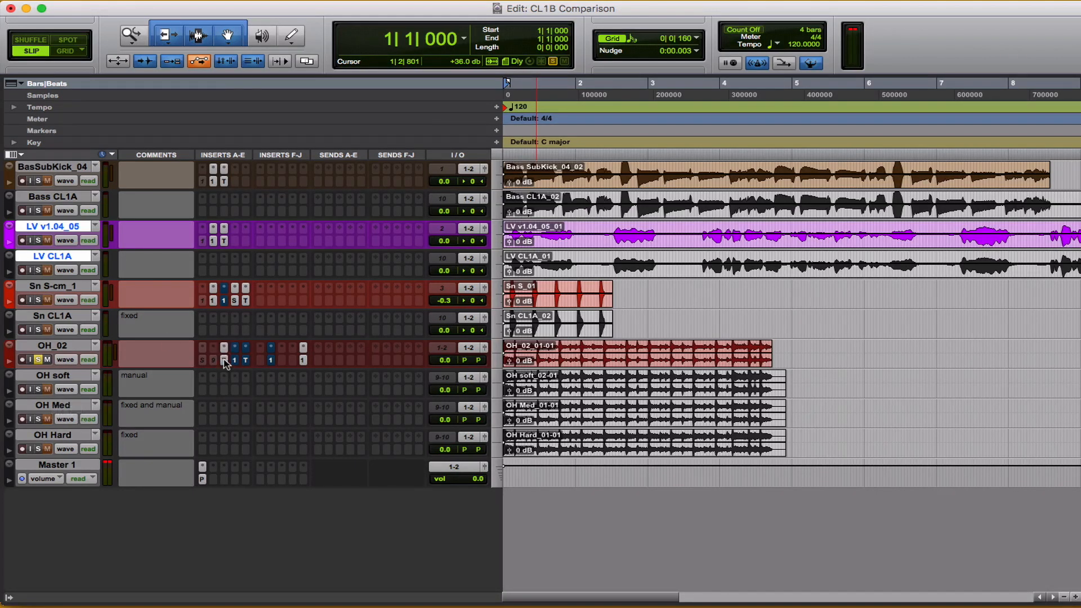
In the Mix window, enable the Tube-Tech CL 1B mk II in OH_02's insert slot d and open its plug-in window
{"action": "key", "text": "super+equal"}
{"action": "scroll", "coordinate": [602, 238], "scroll_direction": "down", "scroll_amount": 8}
{"action": "scroll", "coordinate": [603, 242], "scroll_direction": "up", "scroll_amount": 2}
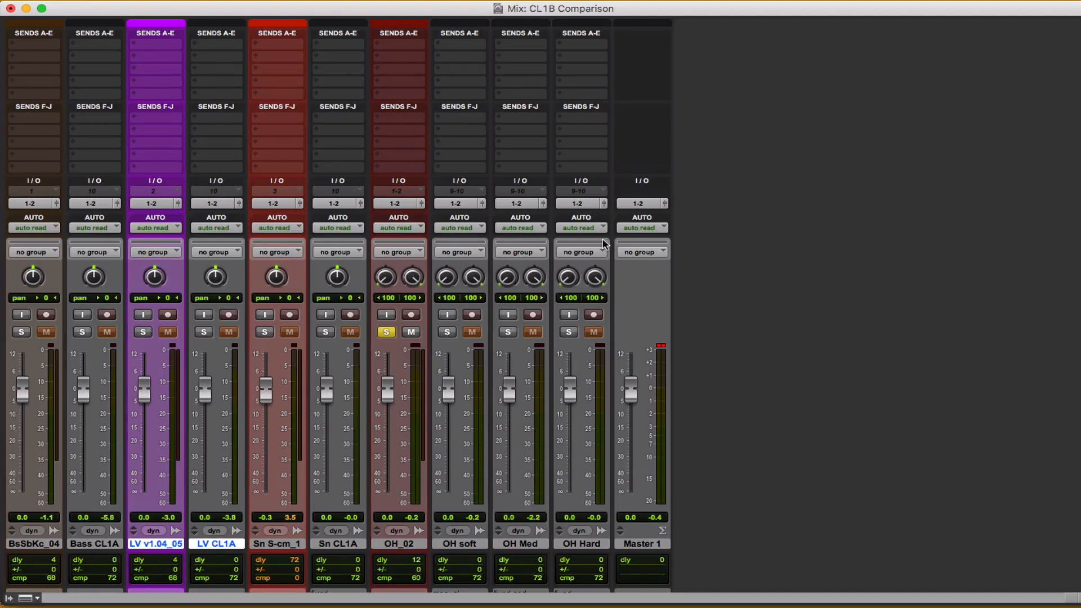
{"action": "scroll", "coordinate": [647, 210], "scroll_direction": "up", "scroll_amount": 5}
{"action": "left_click", "coordinate": [410, 68], "text": "super"}
{"action": "left_click", "coordinate": [413, 80], "text": "super"}
{"action": "left_click", "coordinate": [414, 80]}
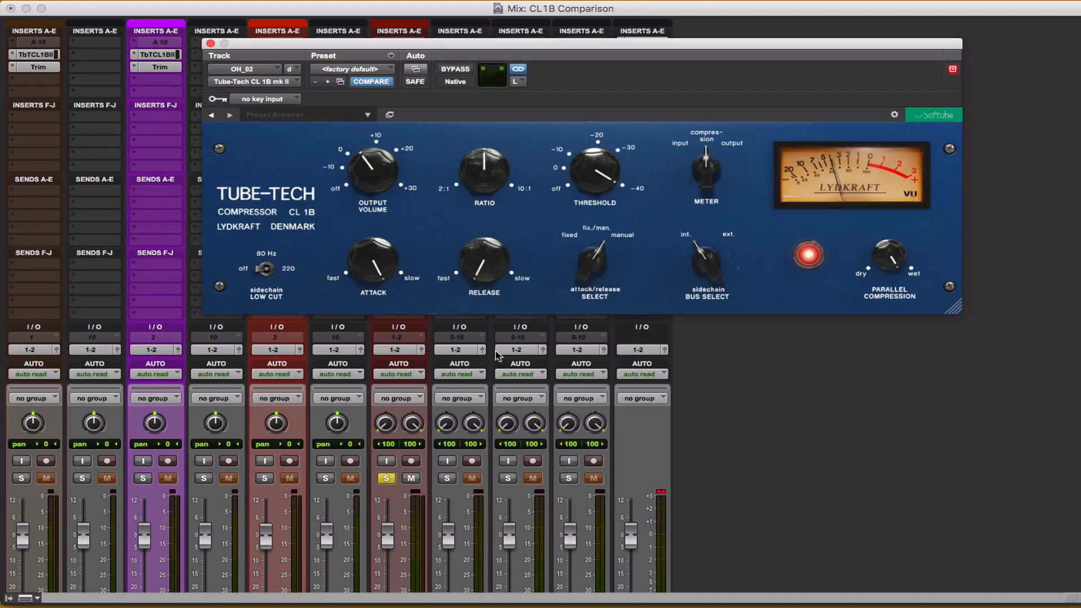
Alternate the solo between OH_02 and OH soft during playback to compare the overhead compression
{"action": "scroll", "coordinate": [563, 450], "scroll_direction": "down", "scroll_amount": 5}
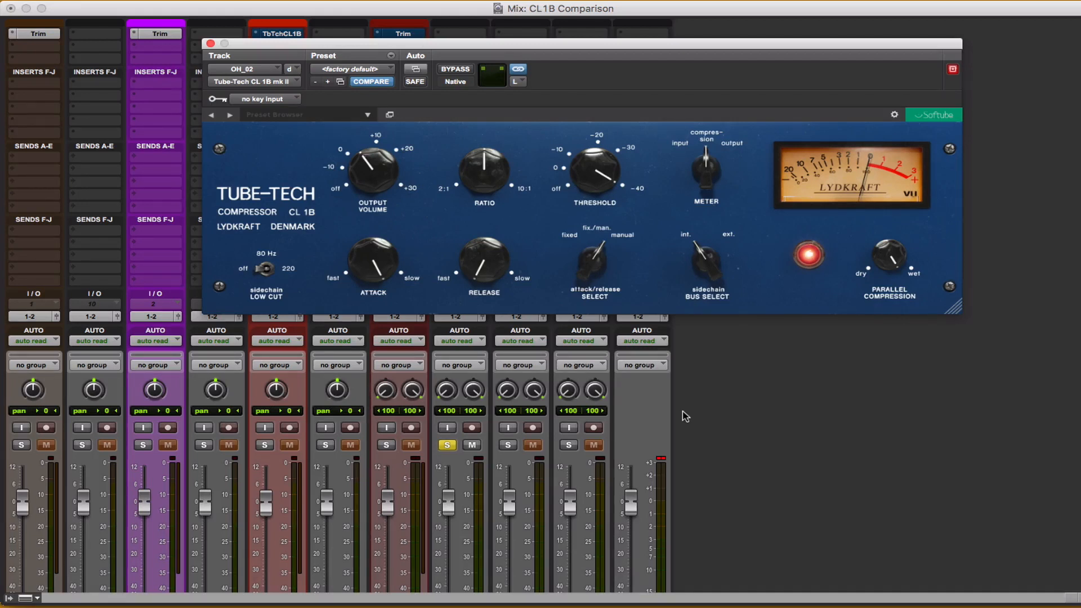
{"action": "key", "text": "shift+s"}
{"action": "key", "text": "shift+s"}
{"action": "key", "text": "shift+s"}
{"action": "key", "text": "shift+s"}
{"action": "key", "text": "shift+s"}
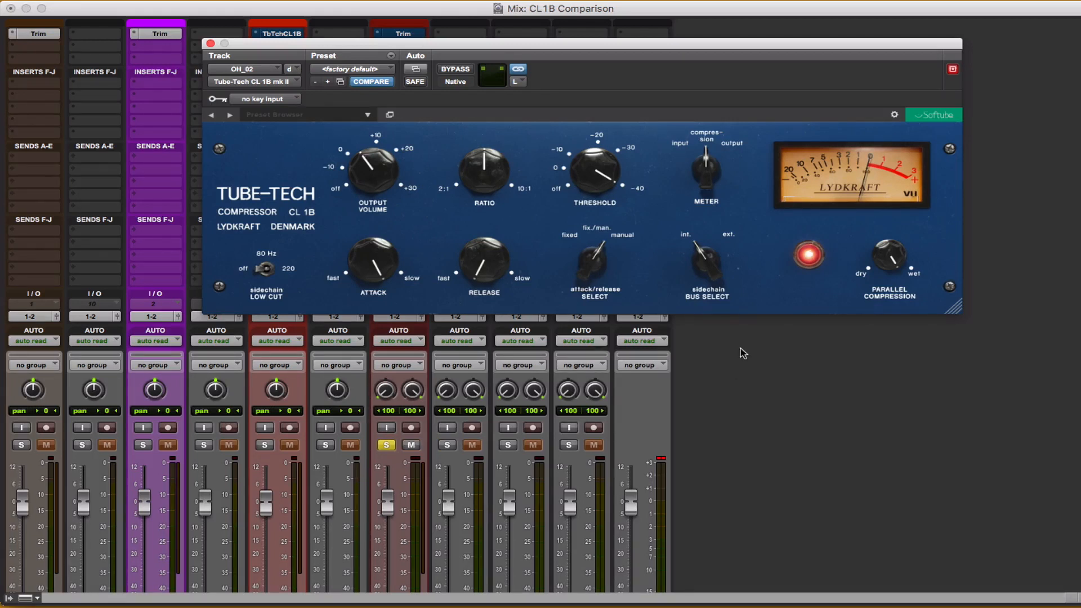
{"action": "key", "text": "shift+s"}
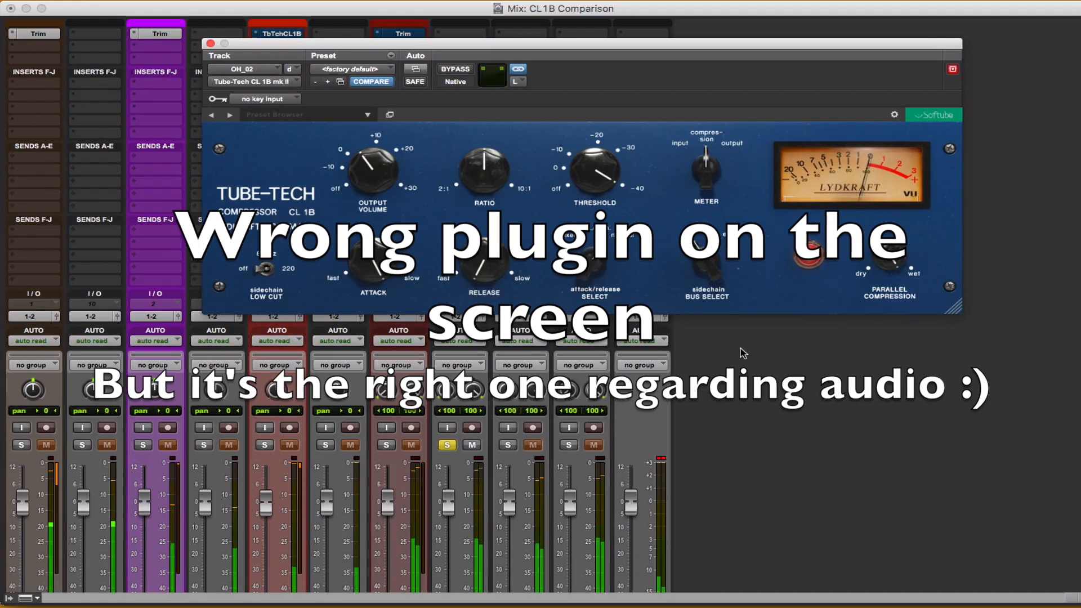
{"action": "key", "text": "shift+s"}
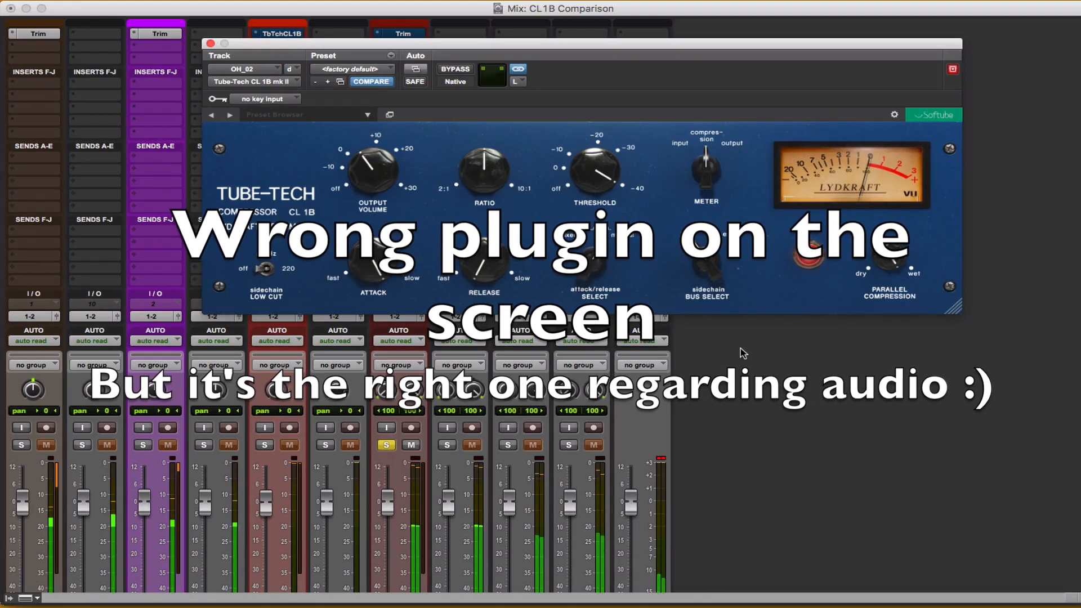
{"action": "key", "text": "shift+s"}
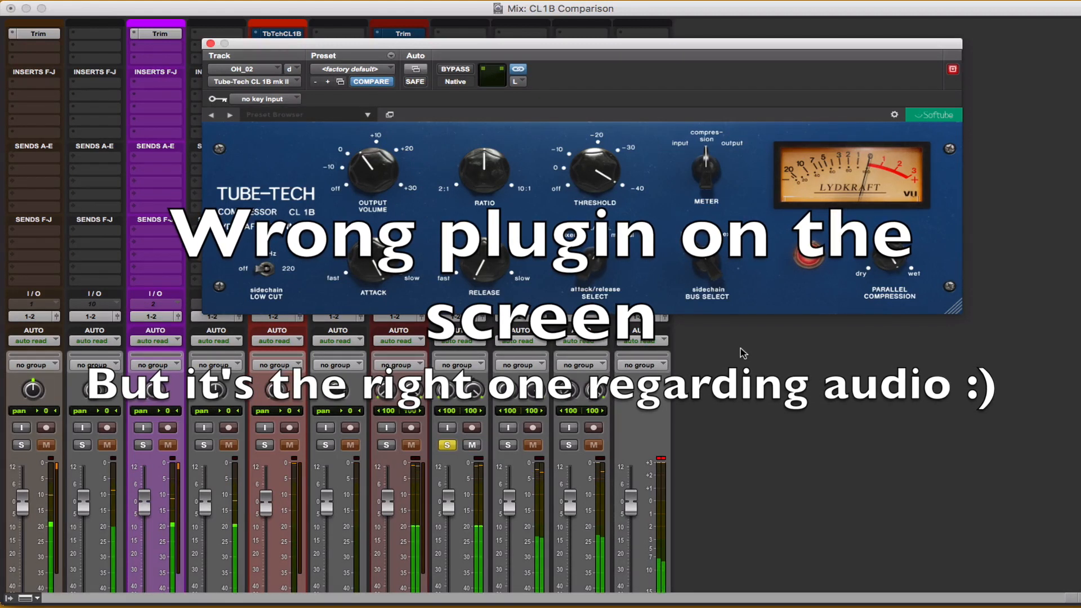
{"action": "key", "text": "shift+s"}
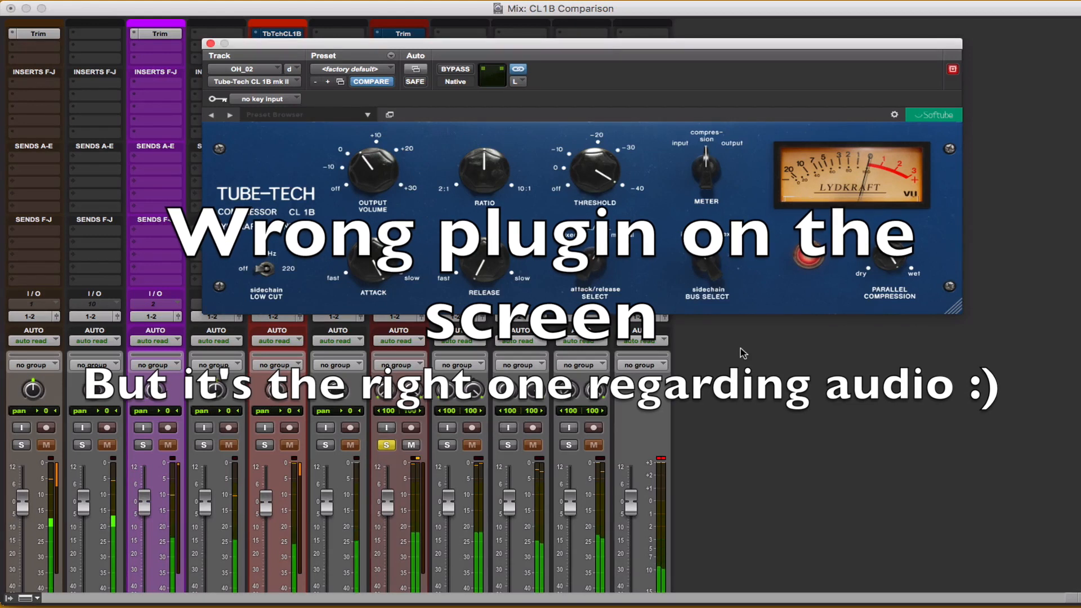
{"action": "key", "text": "shift+s"}
{"action": "key", "text": "shift+s"}
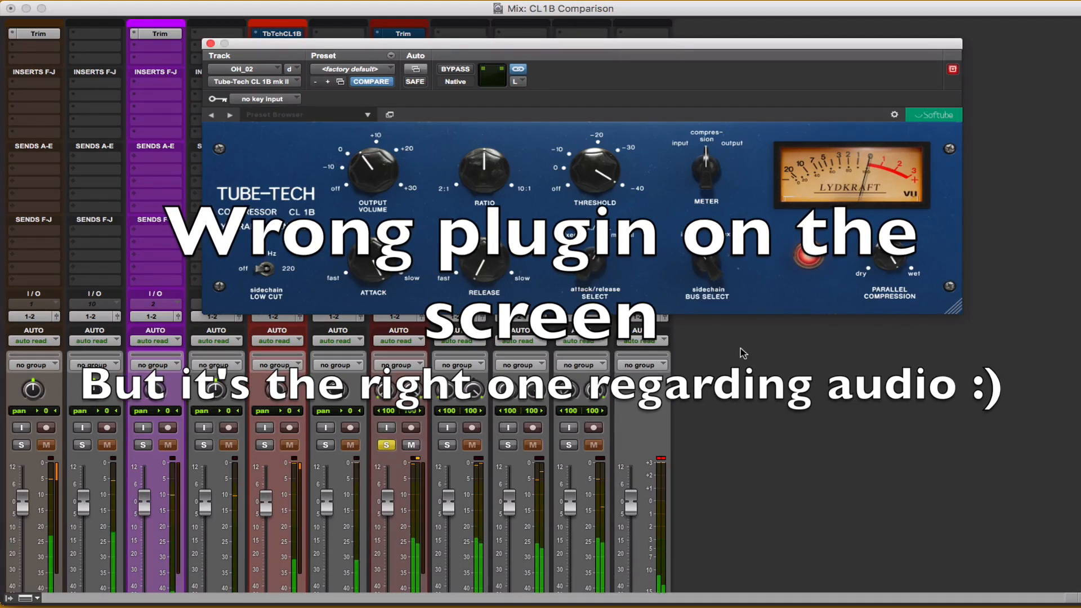
{"action": "key", "text": "shift+s"}
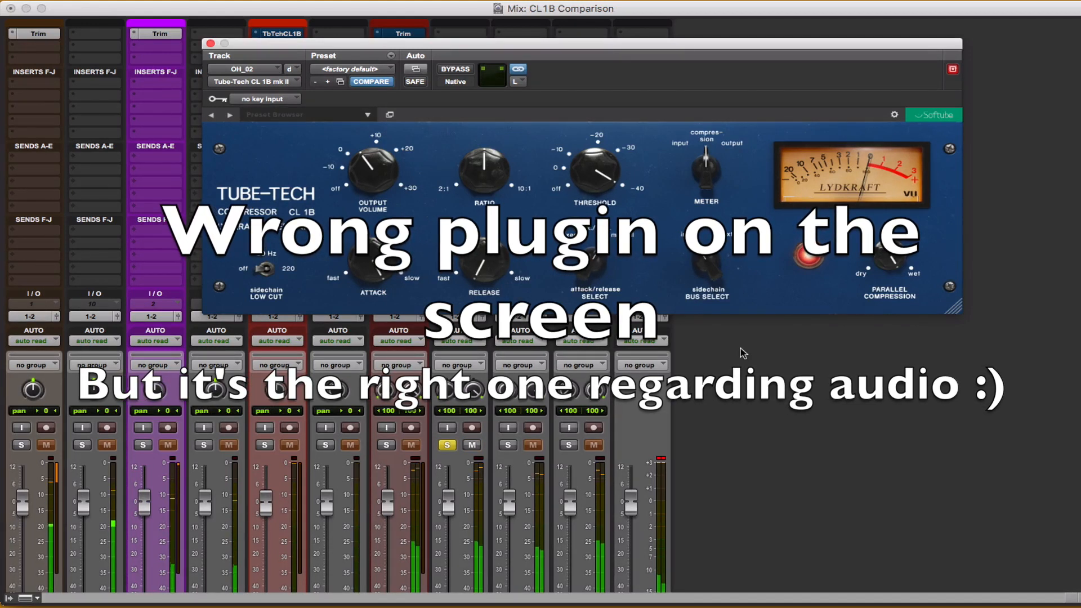
{"action": "key", "text": "shift+s"}
{"action": "key", "text": "shift+s"}
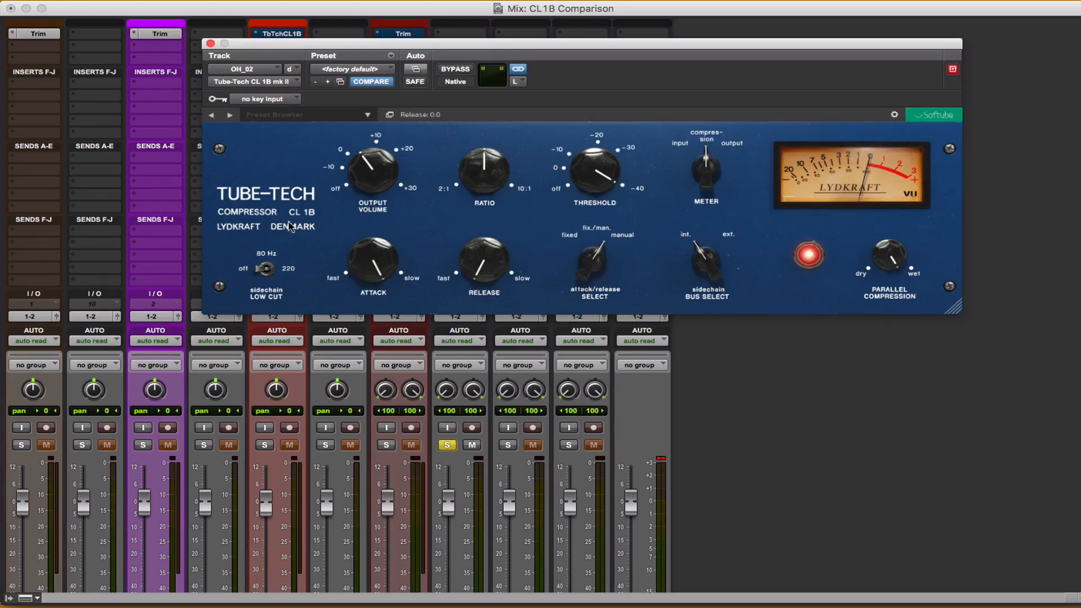
Bypass the CL 1B mk II in OH_02's insert slot d and enable the one in slot g
{"action": "left_click", "coordinate": [210, 43]}
{"action": "scroll", "coordinate": [355, 169], "scroll_direction": "up", "scroll_amount": 3}
{"action": "left_click", "coordinate": [411, 82], "text": "super"}
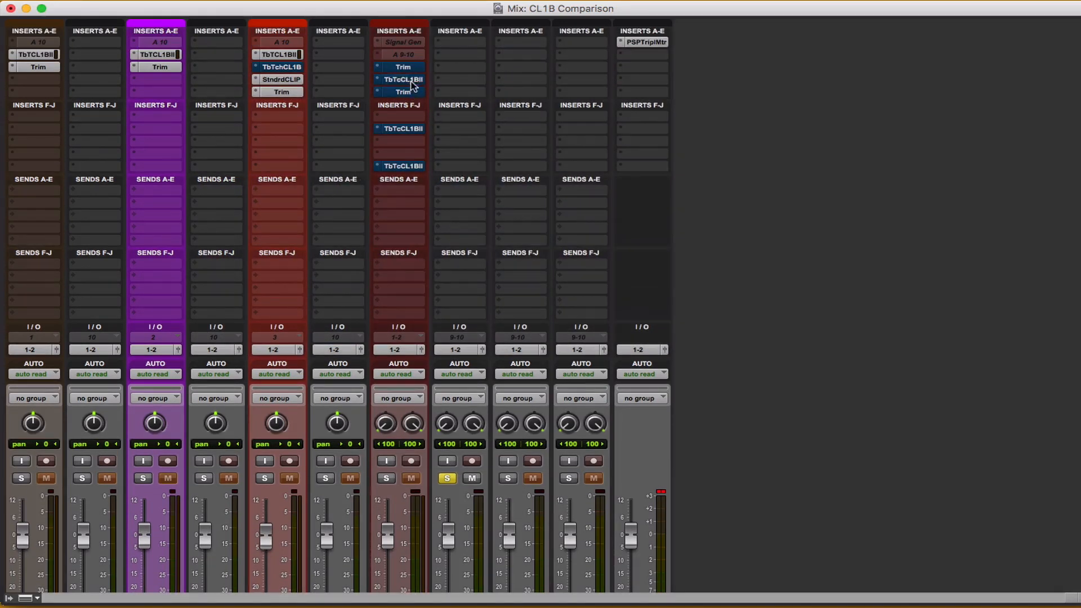
{"action": "left_click", "coordinate": [418, 126], "text": "super"}
Solo OH Med and replace OH soft with OH Med in the track selection alongside OH_02
{"action": "scroll", "coordinate": [479, 228], "scroll_direction": "down", "scroll_amount": 6}
{"action": "left_click", "coordinate": [508, 347]}
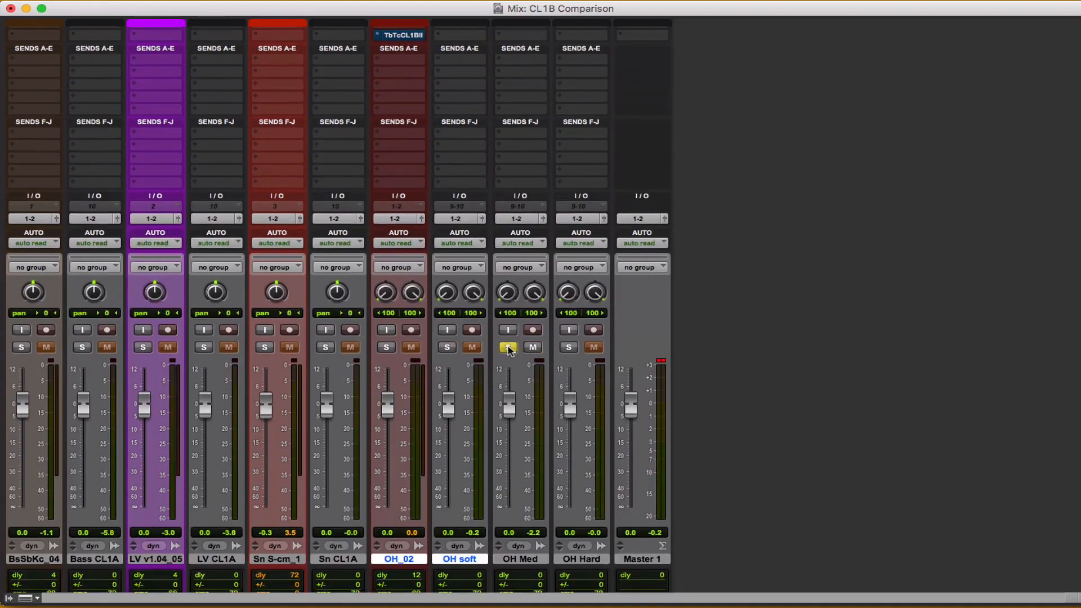
{"action": "left_click", "coordinate": [457, 559], "text": "super"}
{"action": "left_click", "coordinate": [502, 558], "text": "super"}
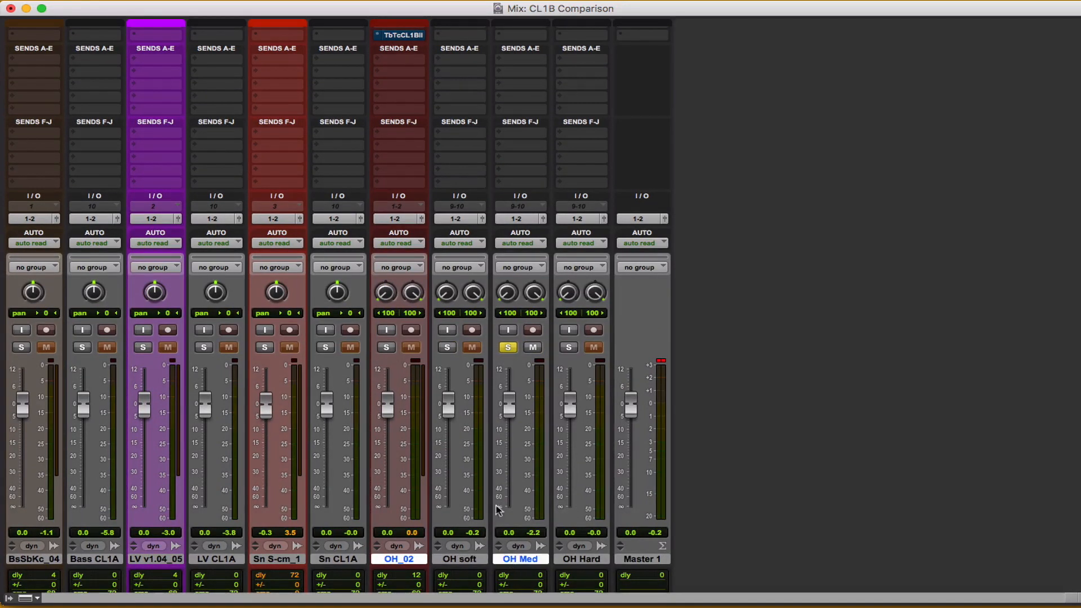
Open the plug-in window of the Tube-Tech CL 1B mk II in OH_02's insert slot g
{"action": "scroll", "coordinate": [508, 445], "scroll_direction": "up", "scroll_amount": 6}
{"action": "left_click", "coordinate": [408, 132]}
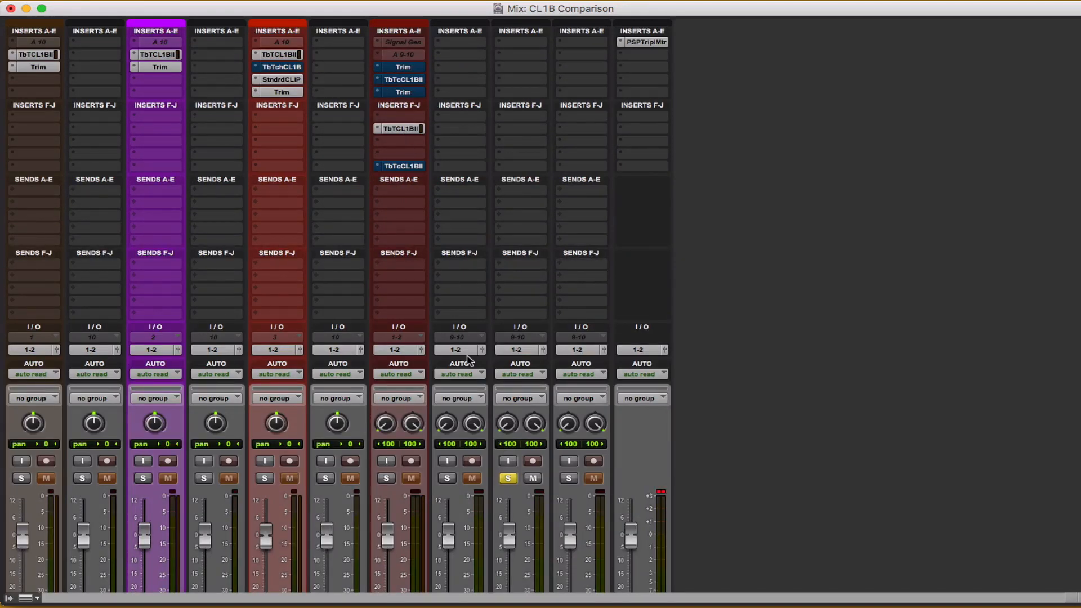
{"action": "scroll", "coordinate": [471, 362], "scroll_direction": "down", "scroll_amount": 6}
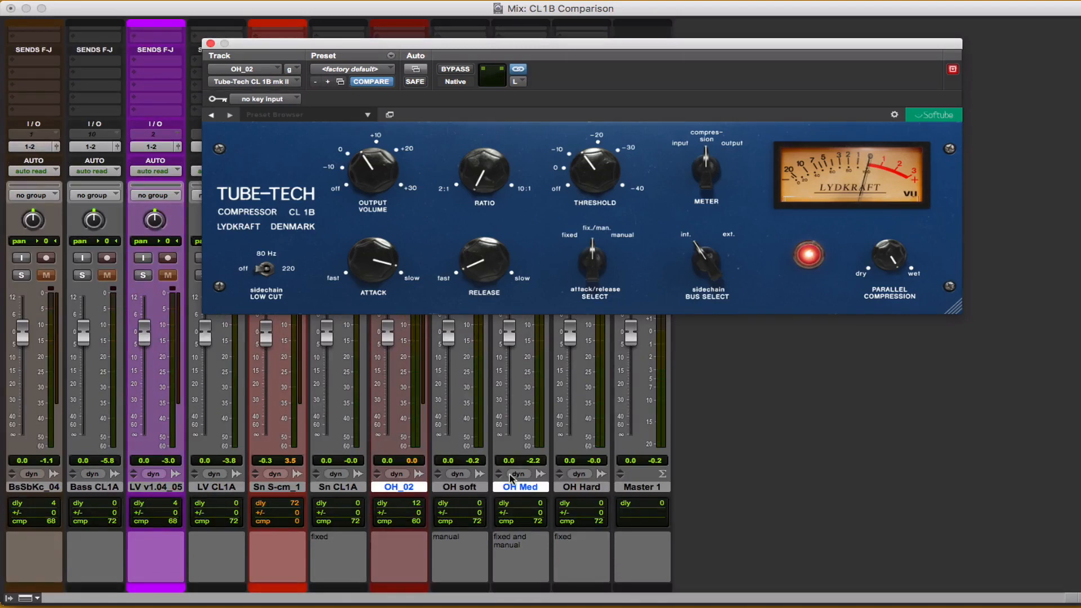
Fine-tune the output volume of OH_02's slot g compressor and set its threshold to -6.8 dB
{"action": "scroll", "coordinate": [507, 428], "scroll_direction": "up", "scroll_amount": 6}
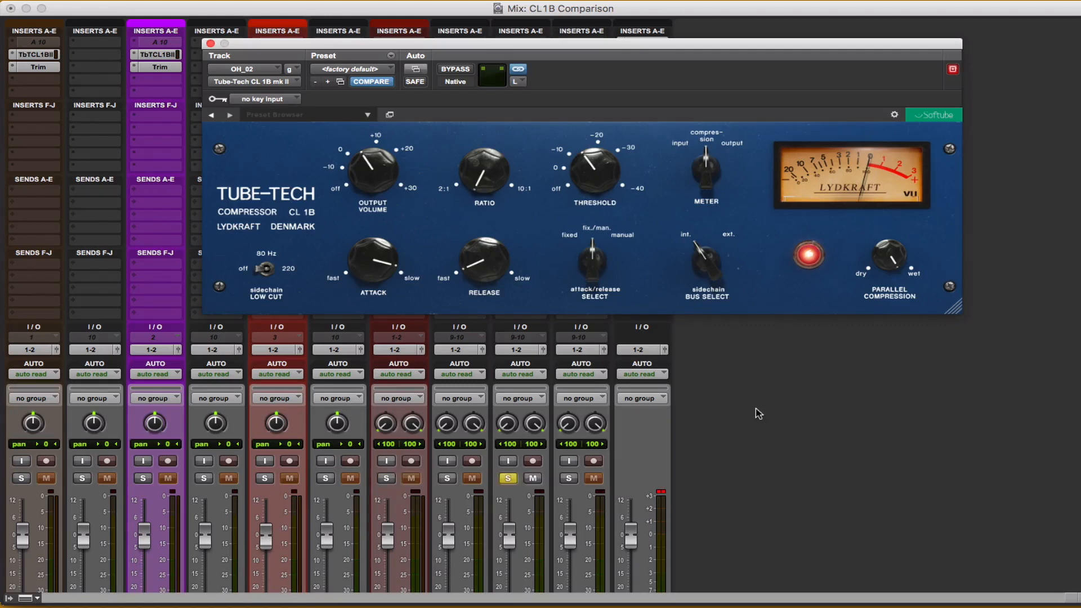
{"action": "mouse_move", "coordinate": [380, 179]}
{"action": "mouse_move", "coordinate": [380, 179]}
{"action": "left_mouse_down"}
{"action": "mouse_move", "coordinate": [381, 190]}
{"action": "mouse_move", "coordinate": [381, 180]}
{"action": "left_mouse_up"}
{"action": "left_click_drag", "start_coordinate": [600, 164], "coordinate": [600, 173]}
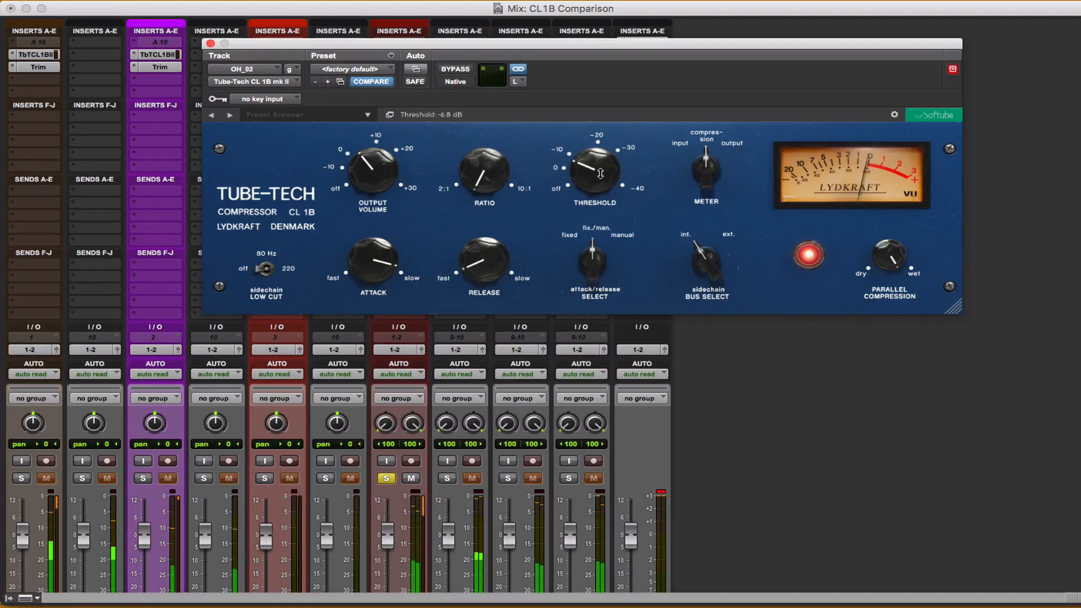
Fine-tune the output volume of OH_02's slot g compressor to 1.8 dB, swapping solos between OH_02 and OH Med to compare
{"action": "left_click_drag", "start_coordinate": [369, 187], "coordinate": [369, 186]}
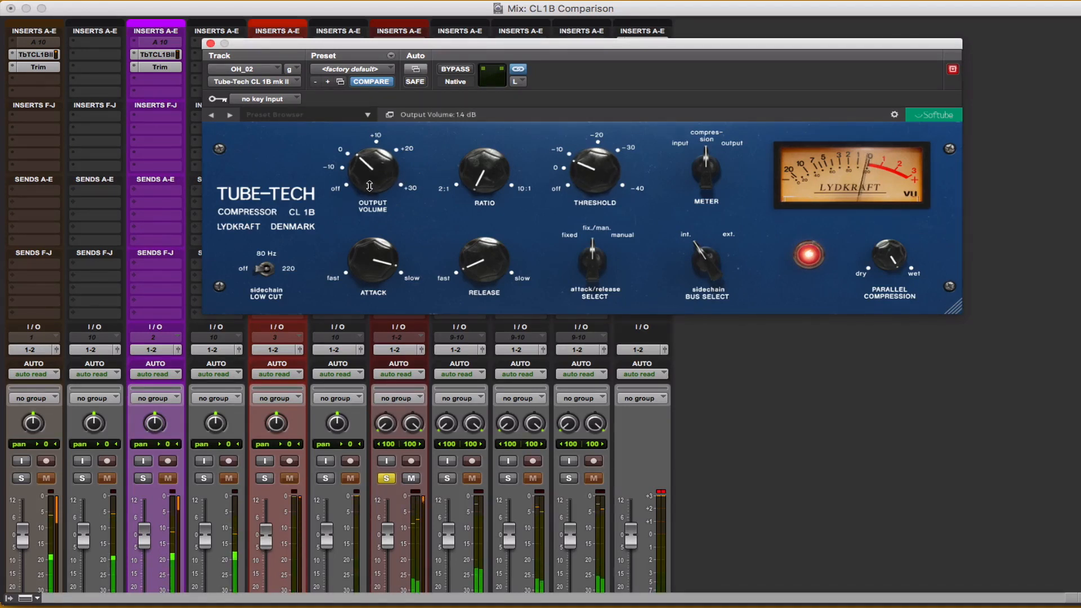
{"action": "key", "text": "shift+s"}
{"action": "left_click_drag", "start_coordinate": [370, 186], "coordinate": [370, 185]}
{"action": "key", "text": "shift+s"}
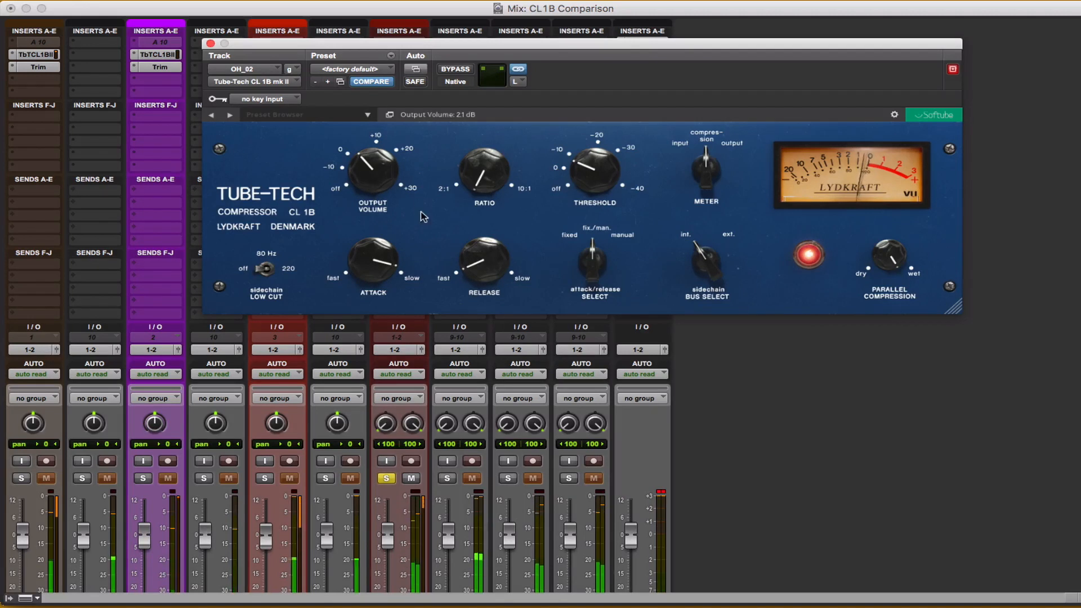
{"action": "key", "text": "shift+s"}
{"action": "key", "text": "shift+s"}
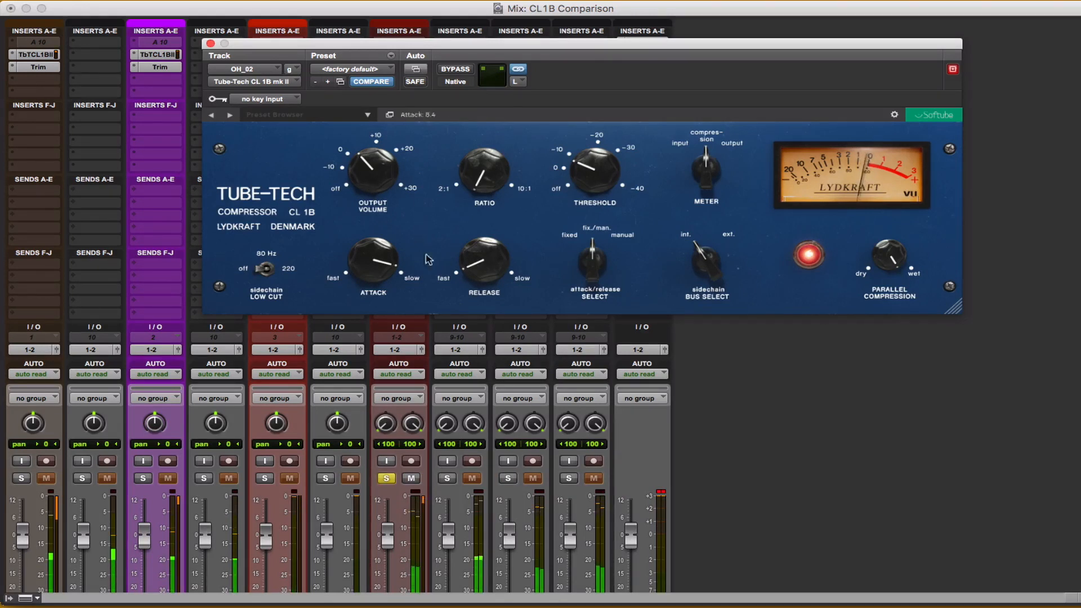
{"action": "mouse_move", "coordinate": [381, 164]}
{"action": "left_click_drag", "start_coordinate": [381, 163], "coordinate": [375, 179]}
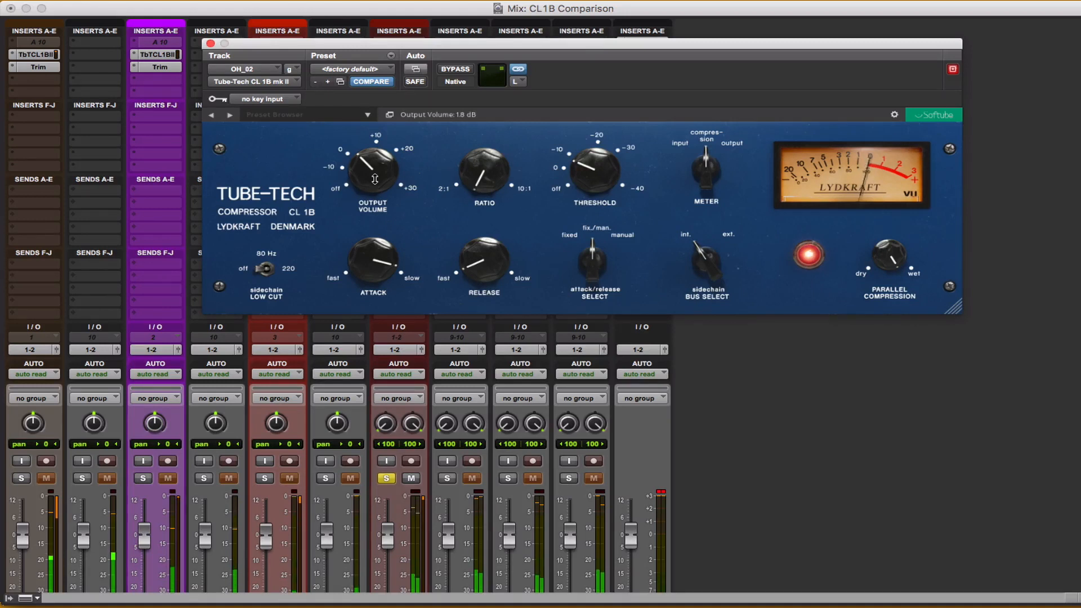
{"action": "key", "text": "shift+s"}
{"action": "key", "text": "shift+s"}
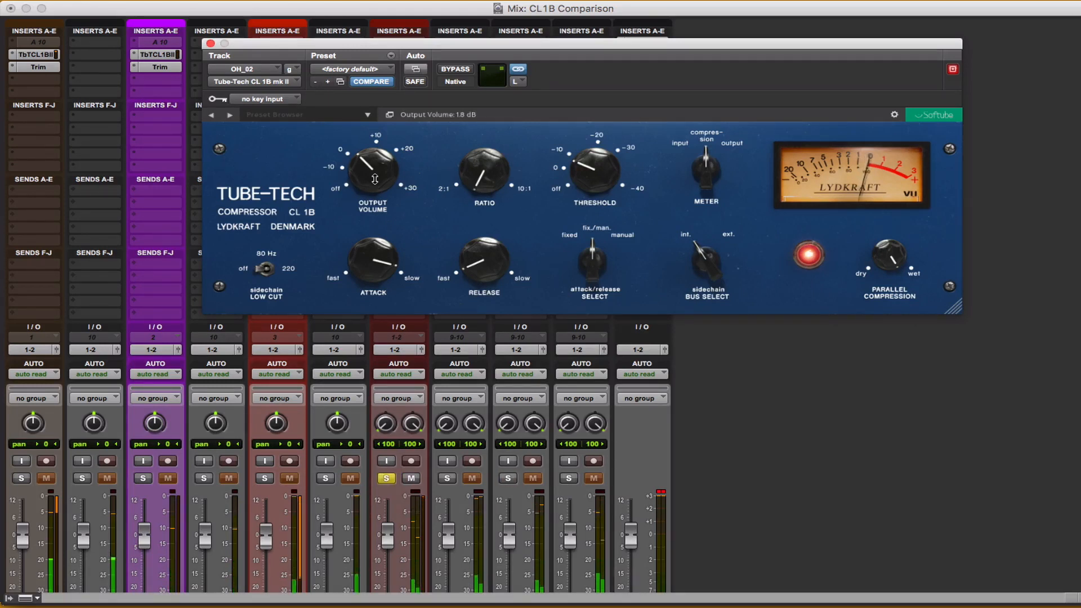
{"action": "key", "text": "shift+s"}
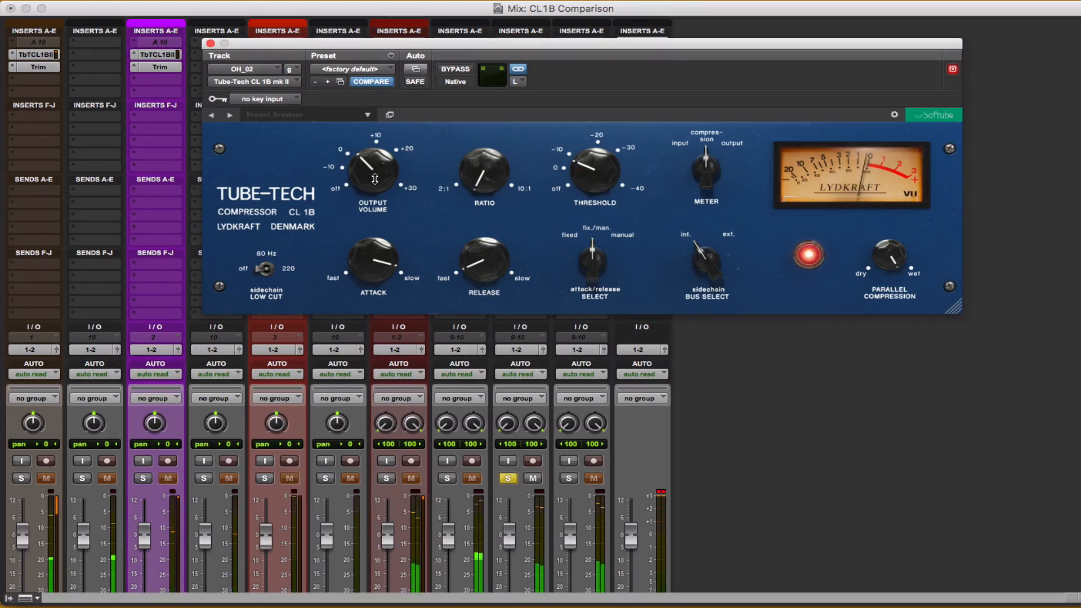
{"action": "key", "text": "shift+s"}
{"action": "key", "text": "shift+s"}
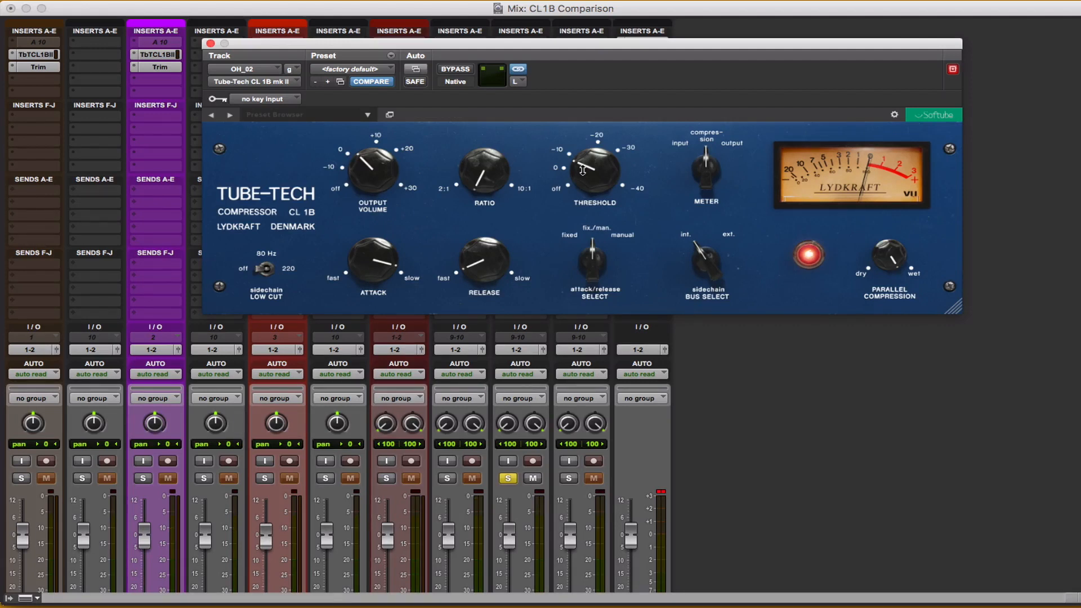
Set the threshold of OH_02's slot g compressor to -13.3 dB and raise its output volume to match OH Med
{"action": "left_click_drag", "start_coordinate": [583, 170], "coordinate": [592, 106]}
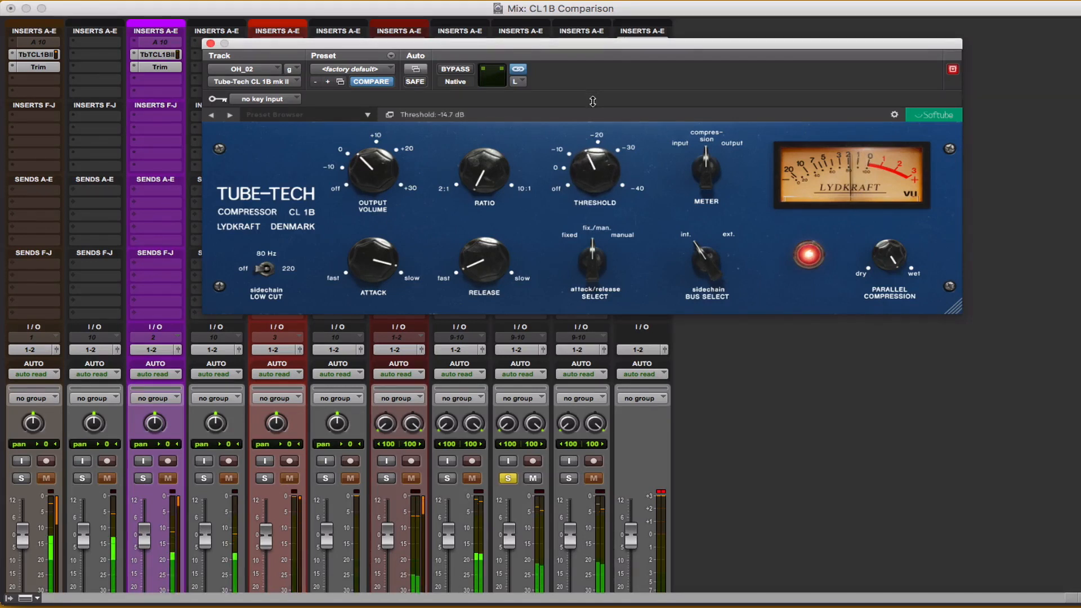
{"action": "key", "text": "shift+s"}
{"action": "left_click_drag", "start_coordinate": [382, 180], "coordinate": [382, 166]}
{"action": "left_click_drag", "start_coordinate": [589, 166], "coordinate": [590, 181]}
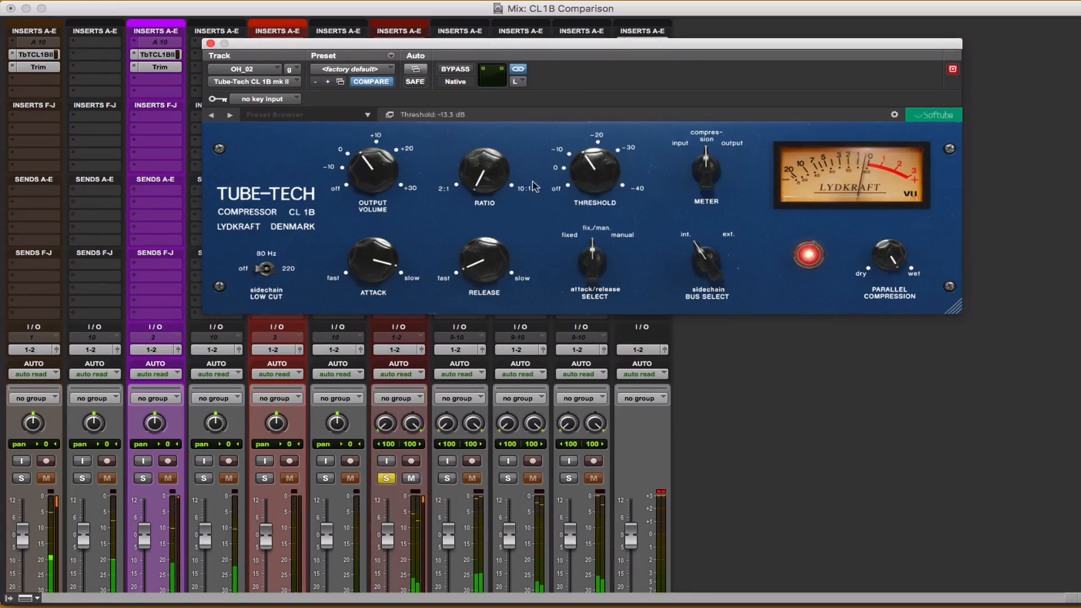
{"action": "left_click_drag", "start_coordinate": [363, 176], "coordinate": [364, 170]}
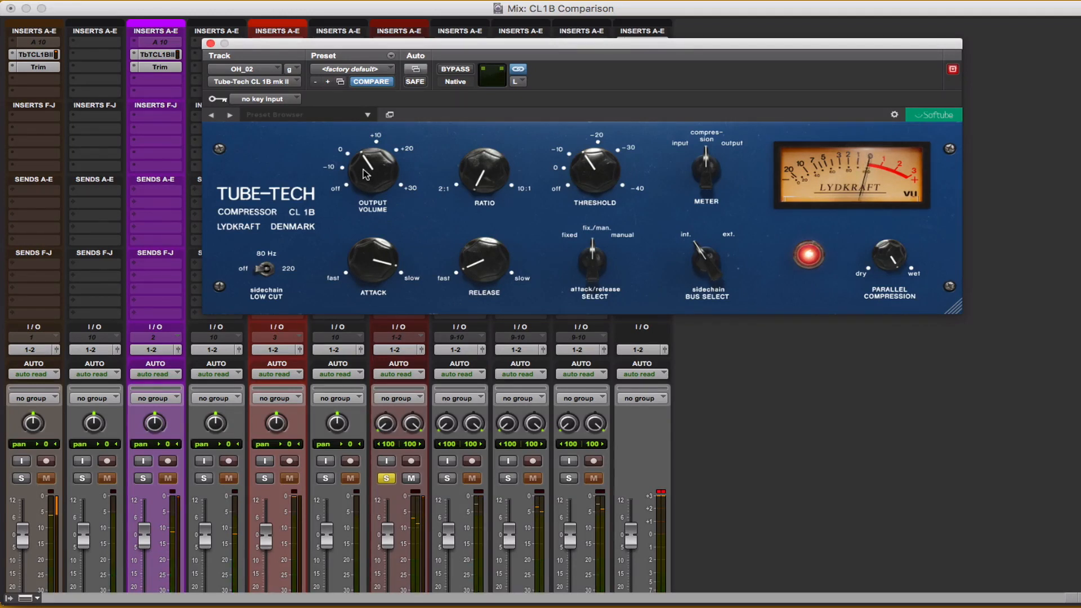
Solo OH Hard and switch OH_02's active CL 1B mk II from insert slot g to the one in slot j
{"action": "left_click", "coordinate": [210, 44]}
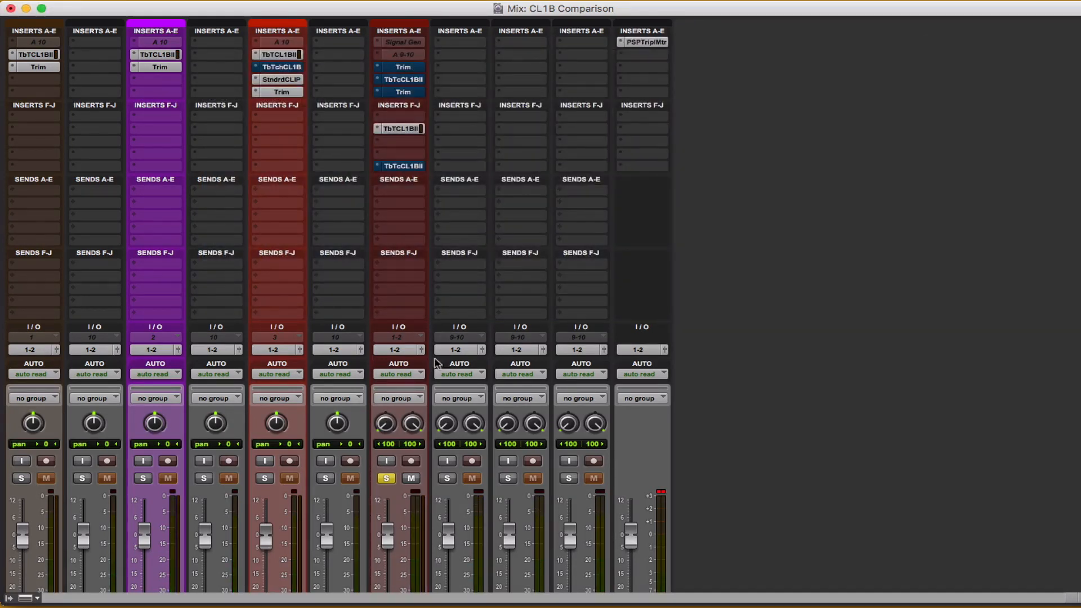
{"action": "left_click", "coordinate": [417, 132], "text": "super"}
{"action": "scroll", "coordinate": [579, 307], "scroll_direction": "down", "scroll_amount": 5}
{"action": "left_click", "coordinate": [573, 279]}
{"action": "scroll", "coordinate": [574, 284], "scroll_direction": "up", "scroll_amount": 5}
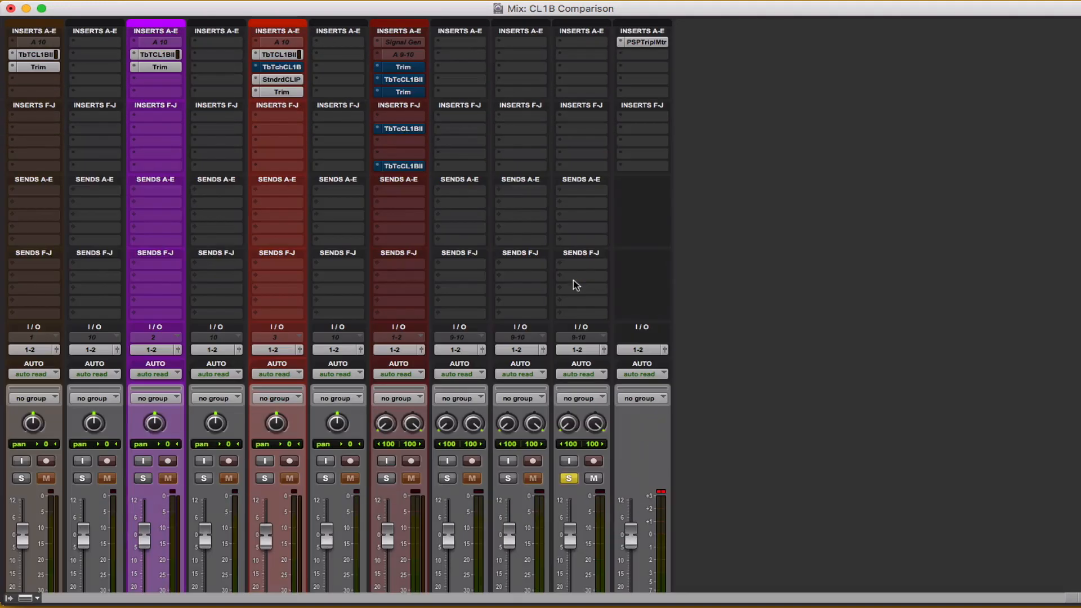
{"action": "left_click", "coordinate": [397, 167], "text": "super"}
{"action": "scroll", "coordinate": [719, 205], "scroll_direction": "down", "scroll_amount": 5}
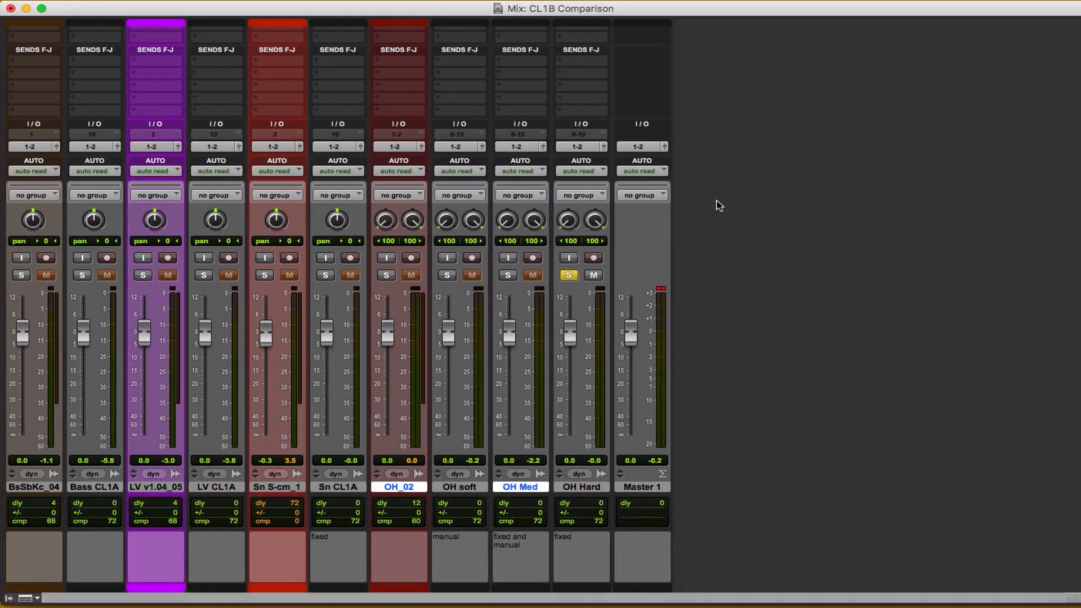
Audition the soloed OH Hard track and replace OH Med with OH Hard in the track selection alongside OH_02
{"action": "key", "text": "space"}
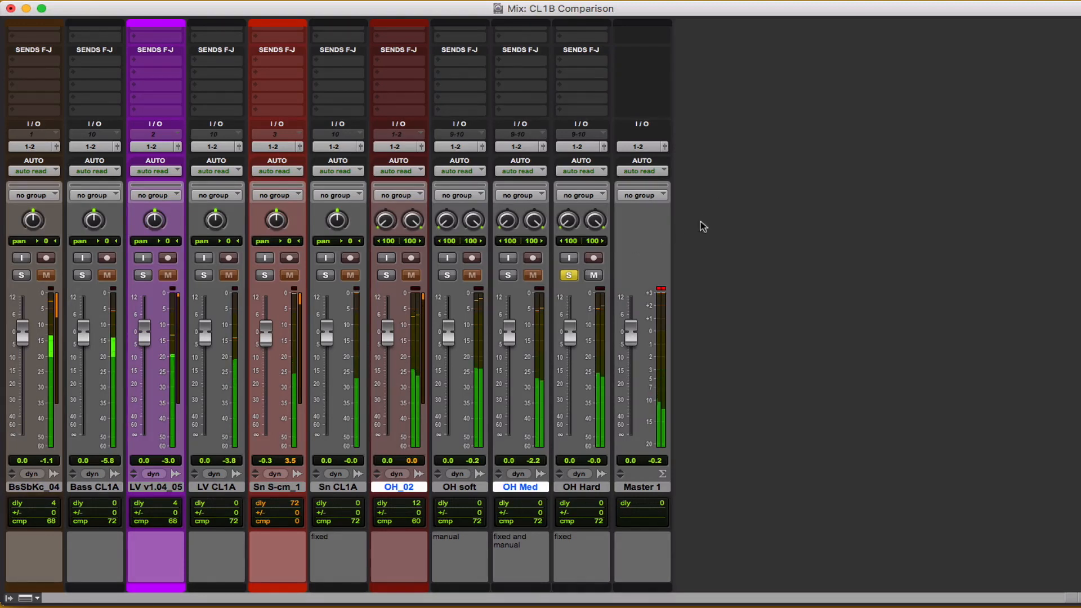
{"action": "left_click", "coordinate": [569, 275]}
{"action": "left_click", "coordinate": [569, 275]}
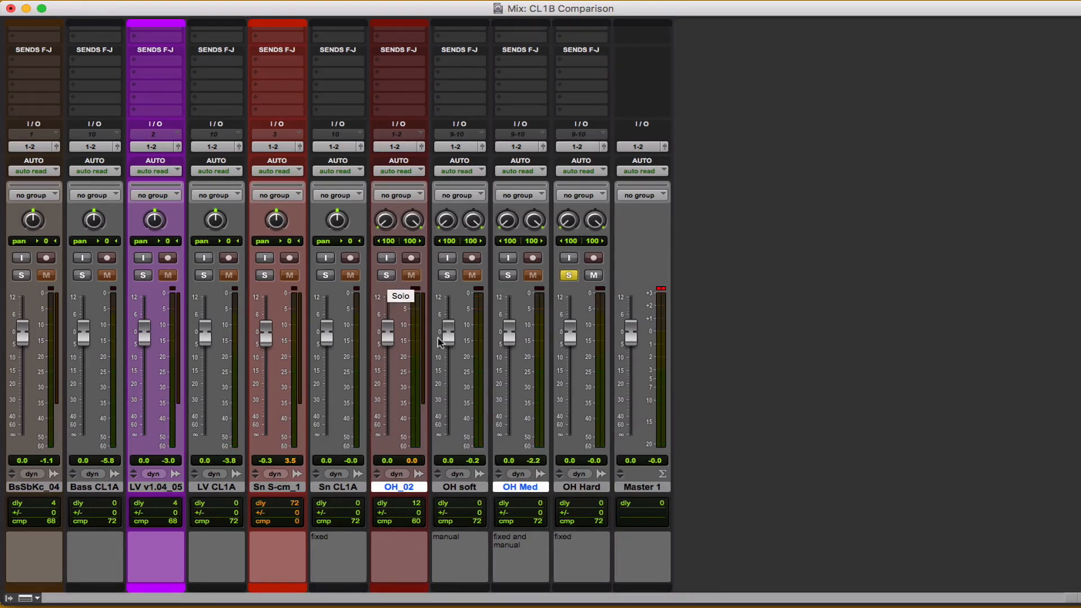
{"action": "left_click", "coordinate": [533, 487], "text": "super"}
{"action": "left_click", "coordinate": [572, 488], "text": "super"}
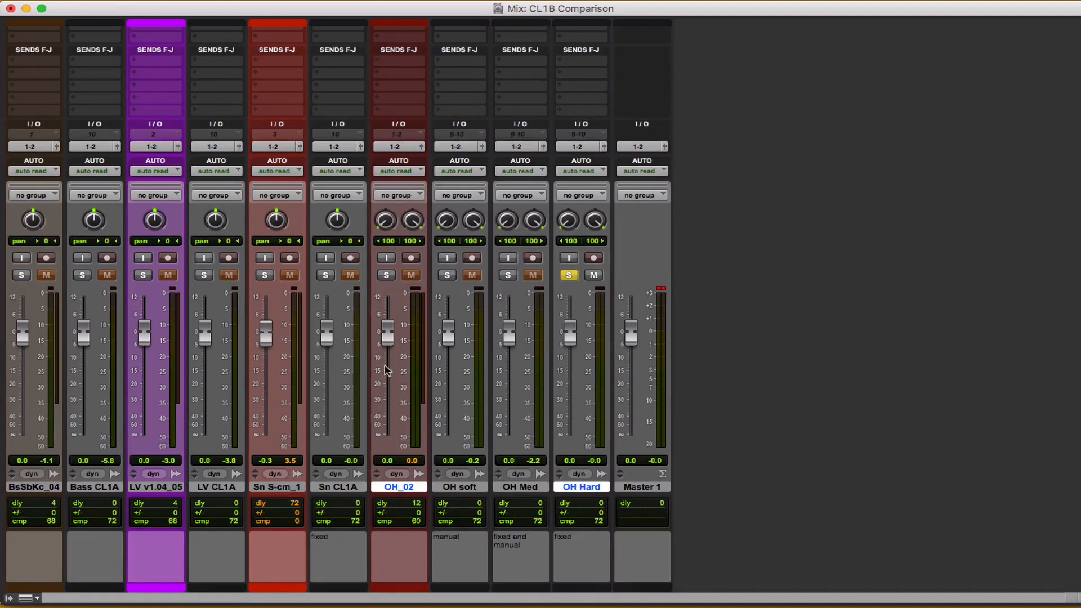
Open the plug-in window of the Tube-Tech CL 1B mk II in OH_02's insert slot j, keeping the track meters in view
{"action": "scroll", "coordinate": [386, 367], "scroll_direction": "up", "scroll_amount": 8}
{"action": "left_click", "coordinate": [399, 165]}
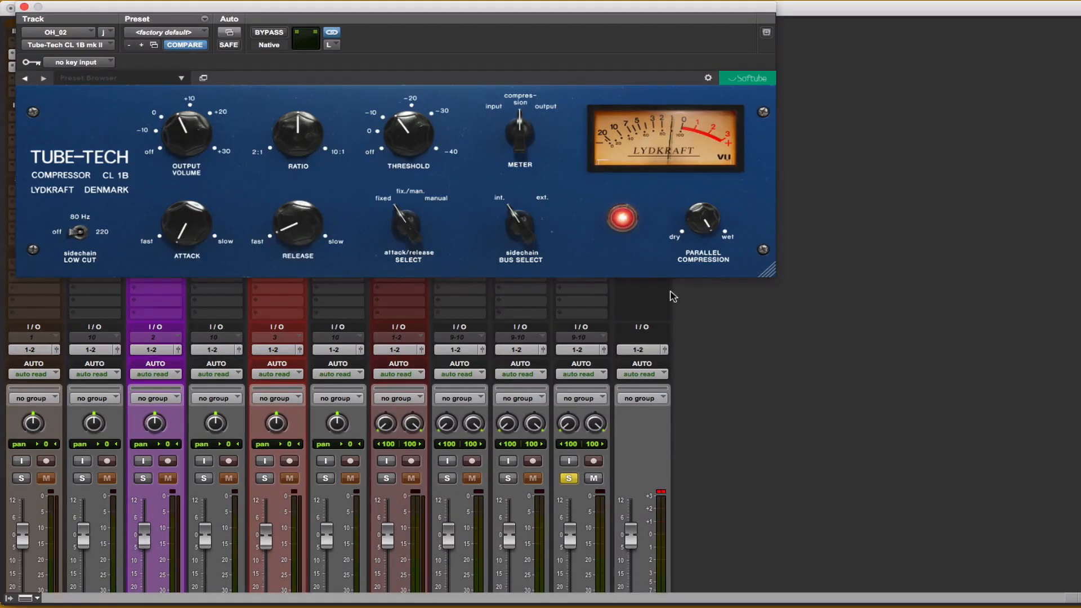
{"action": "scroll", "coordinate": [672, 296], "scroll_direction": "down", "scroll_amount": 5}
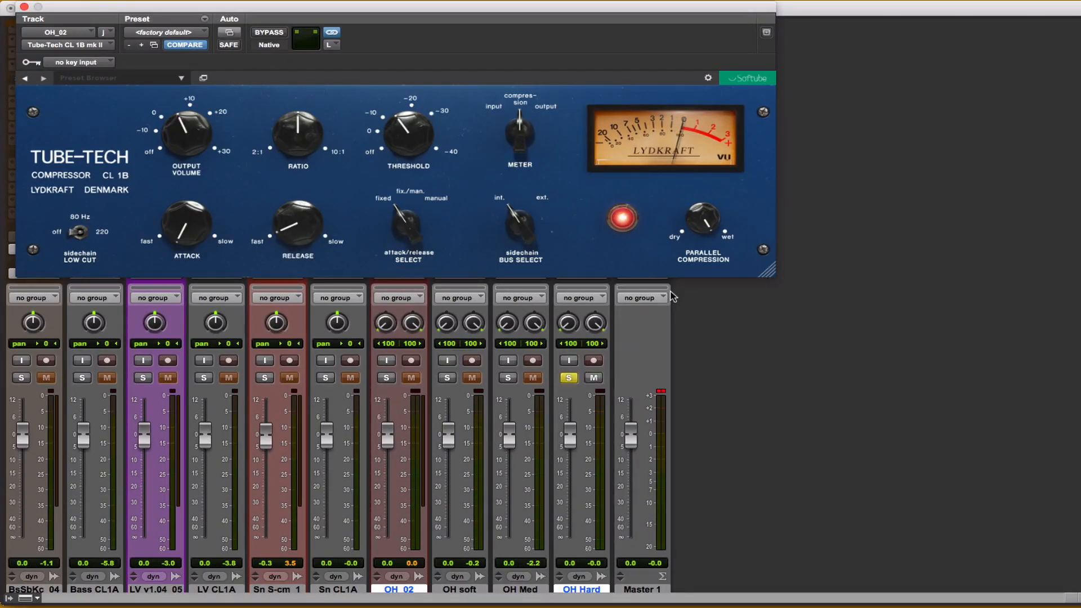
{"action": "scroll", "coordinate": [673, 297], "scroll_direction": "down", "scroll_amount": 2}
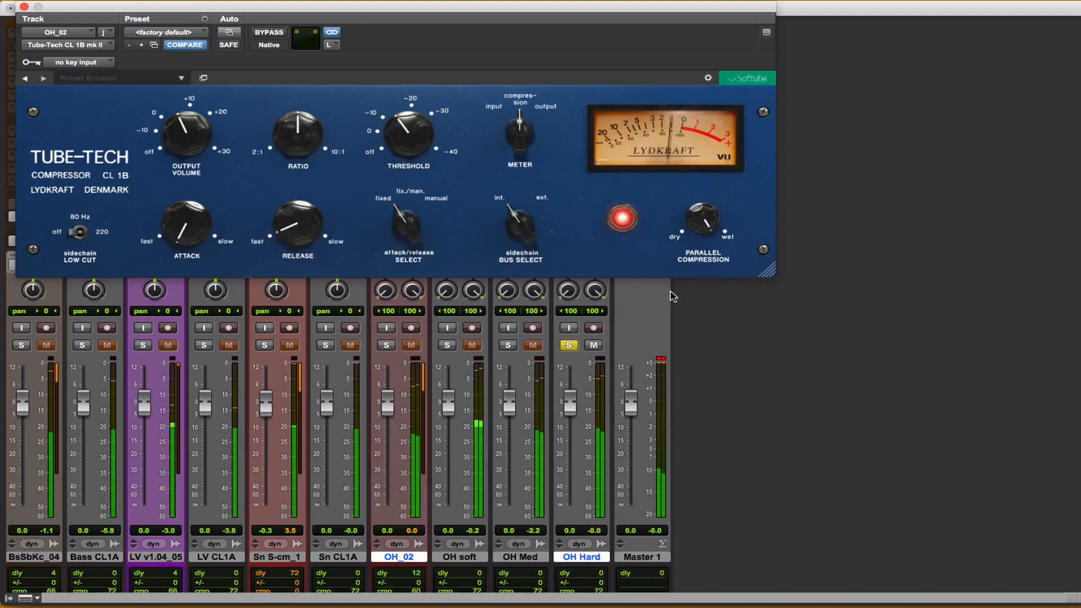
Fine-tune the output volume of OH_02's slot j compressor to 5.1 dB, swapping solos between OH_02 and OH Hard to compare
{"action": "key", "text": "shift+s"}
{"action": "mouse_move", "coordinate": [197, 148]}
{"action": "key", "text": "shift+s"}
{"action": "left_click_drag", "start_coordinate": [194, 136], "coordinate": [193, 134]}
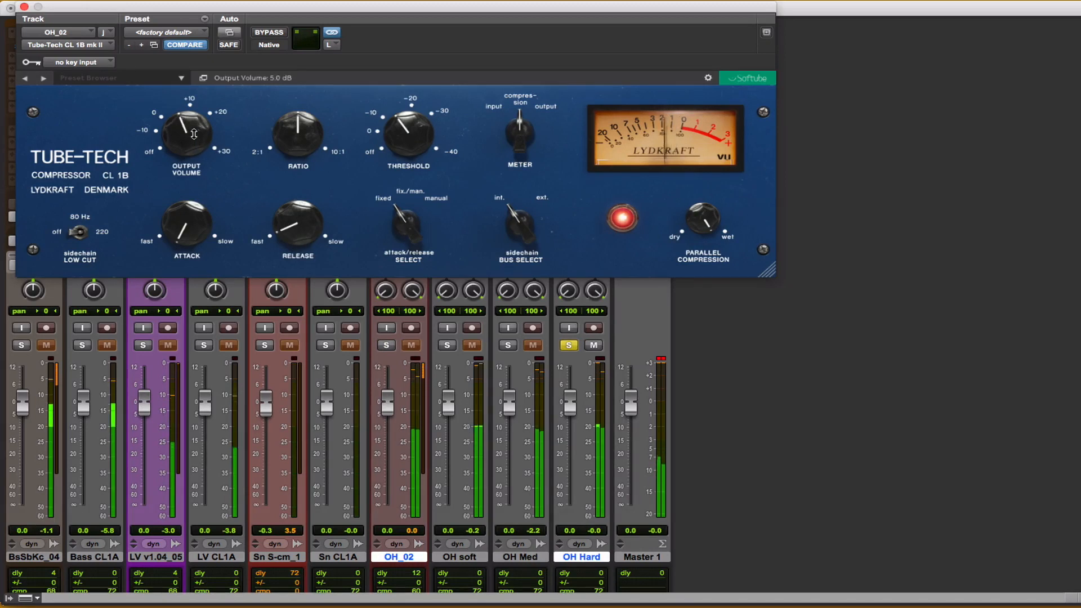
{"action": "key", "text": "shift+s"}
{"action": "left_click_drag", "start_coordinate": [193, 134], "coordinate": [193, 134]}
{"action": "key", "text": "shift+s"}
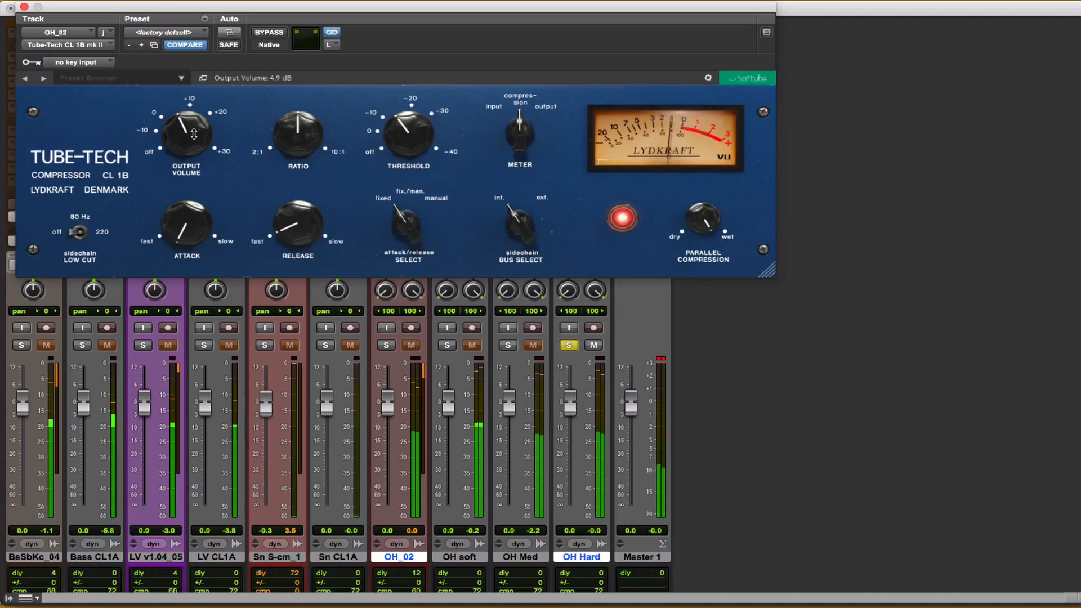
{"action": "key", "text": "shift+s"}
{"action": "left_click_drag", "start_coordinate": [194, 135], "coordinate": [193, 133]}
{"action": "key", "text": "shift+s"}
{"action": "key", "text": "shift+s"}
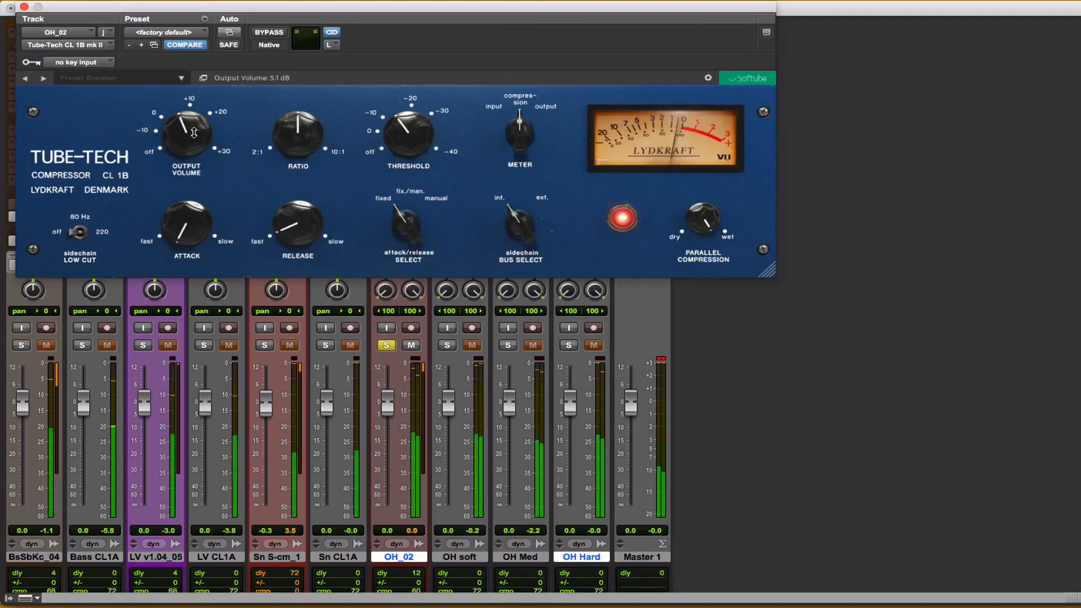
{"action": "key", "text": "shift+s"}
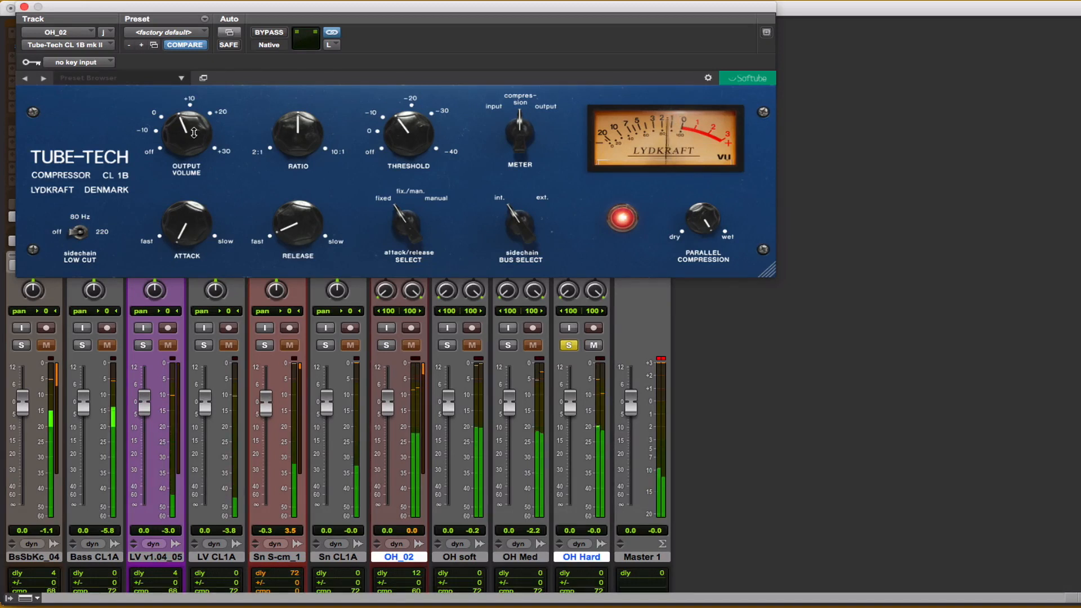
{"action": "key", "text": "shift+s"}
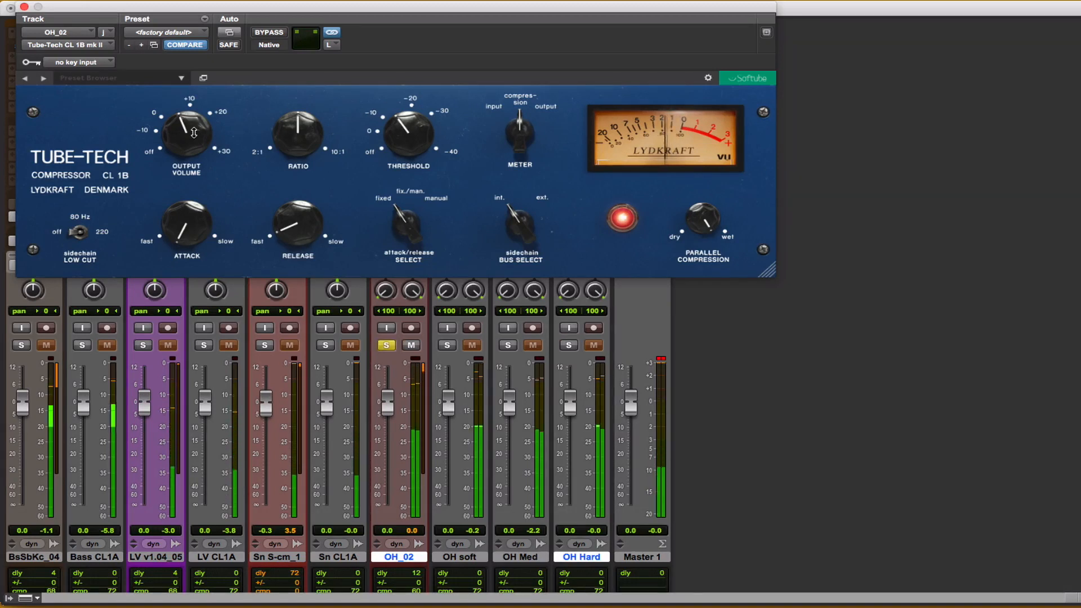
Audition OH_02's slot j compressor bypassed and re-enable it
{"action": "key", "text": "space"}
{"action": "scroll", "coordinate": [380, 341], "scroll_direction": "up", "scroll_amount": 5}
{"action": "left_click", "coordinate": [269, 32]}
{"action": "key", "text": "space"}
{"action": "left_click", "coordinate": [269, 32]}
{"action": "scroll", "coordinate": [355, 389], "scroll_direction": "down", "scroll_amount": 7}
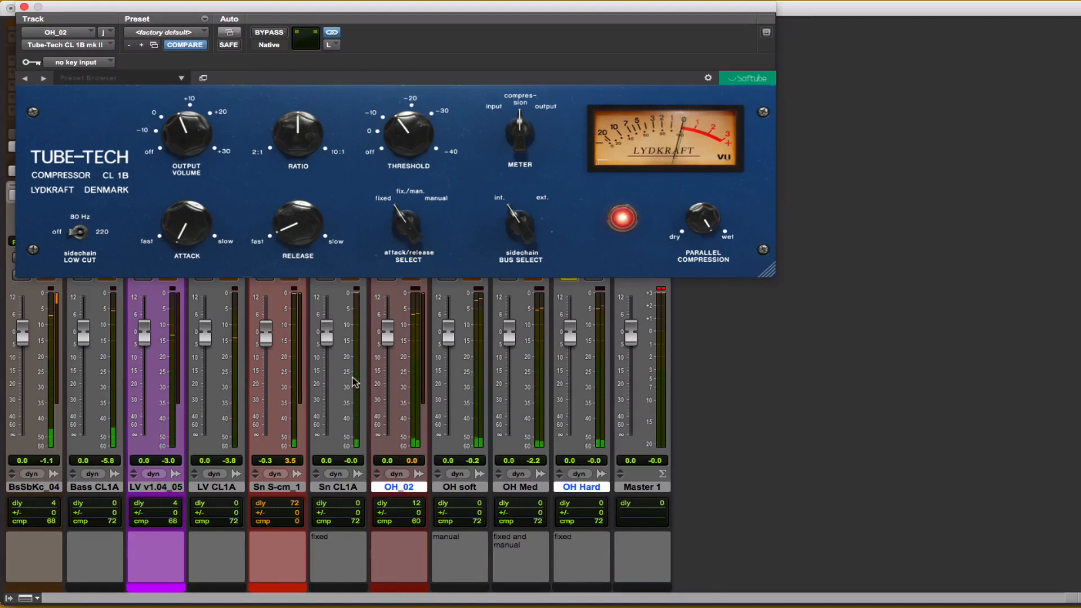
Close the slot j compressor window and open the PSP TripleMeter inserted on Master 1
{"action": "left_click", "coordinate": [24, 7]}
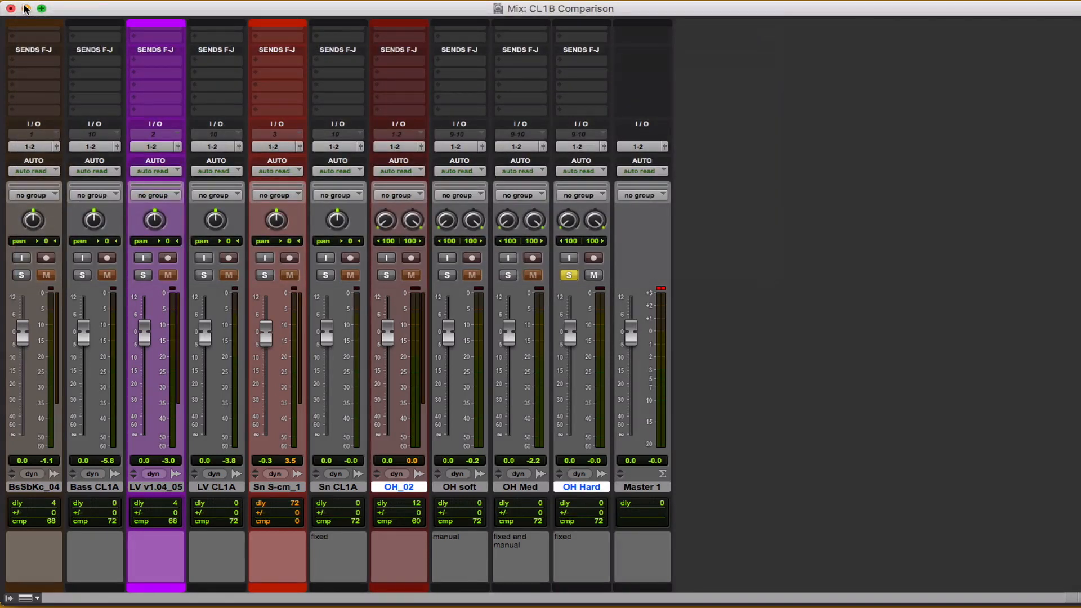
{"action": "scroll", "coordinate": [769, 274], "scroll_direction": "up", "scroll_amount": 5}
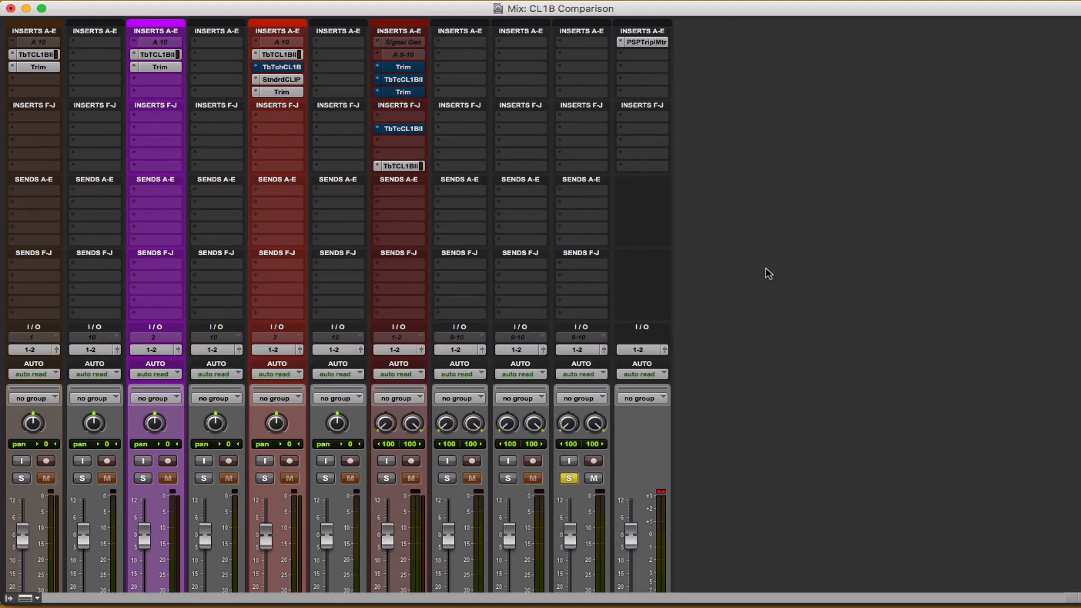
{"action": "left_click", "coordinate": [649, 42]}
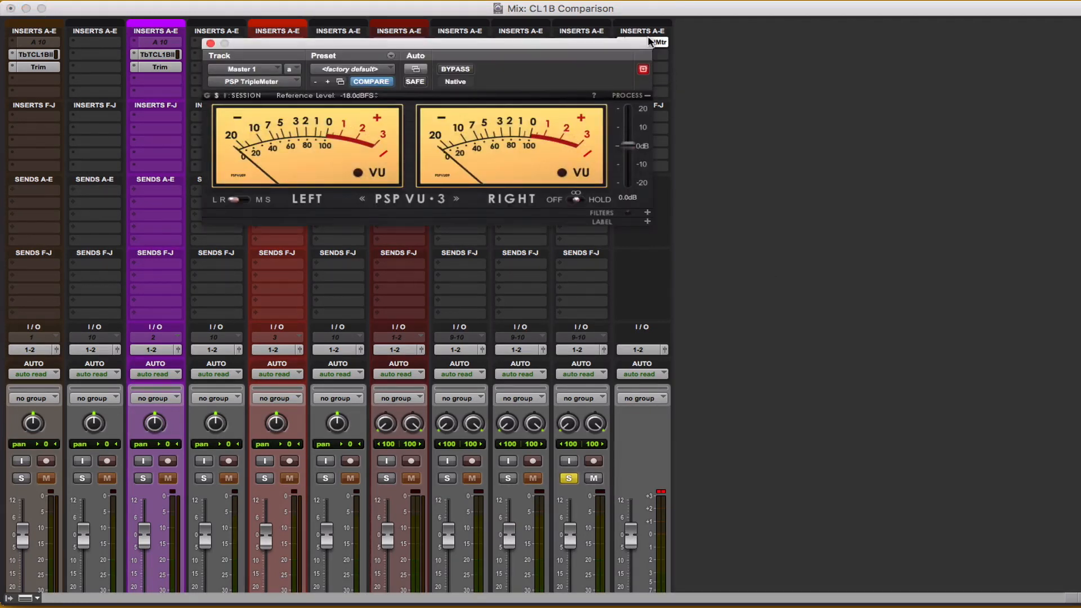